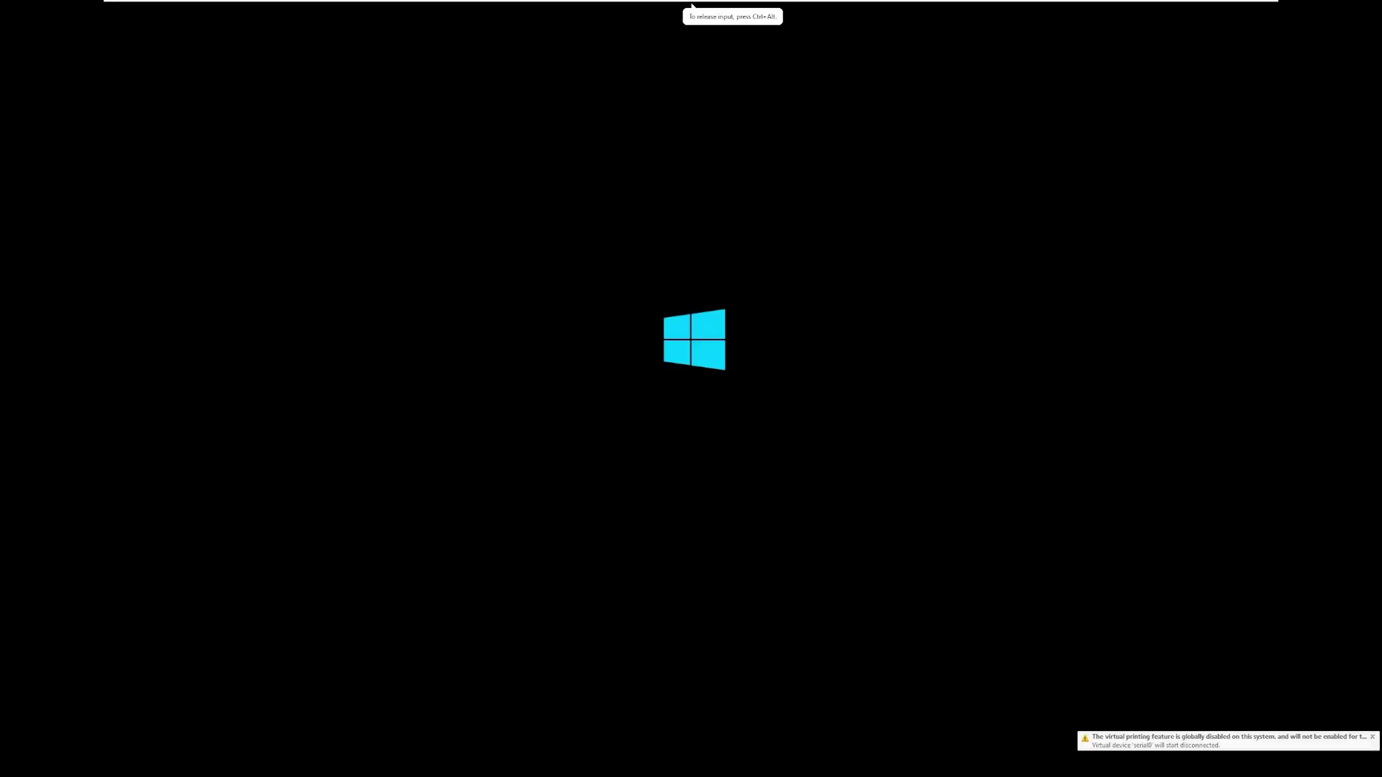
- Release input from the VM and set its display to Keep Aspect Ratio Stretch
key("ctrl+alt")
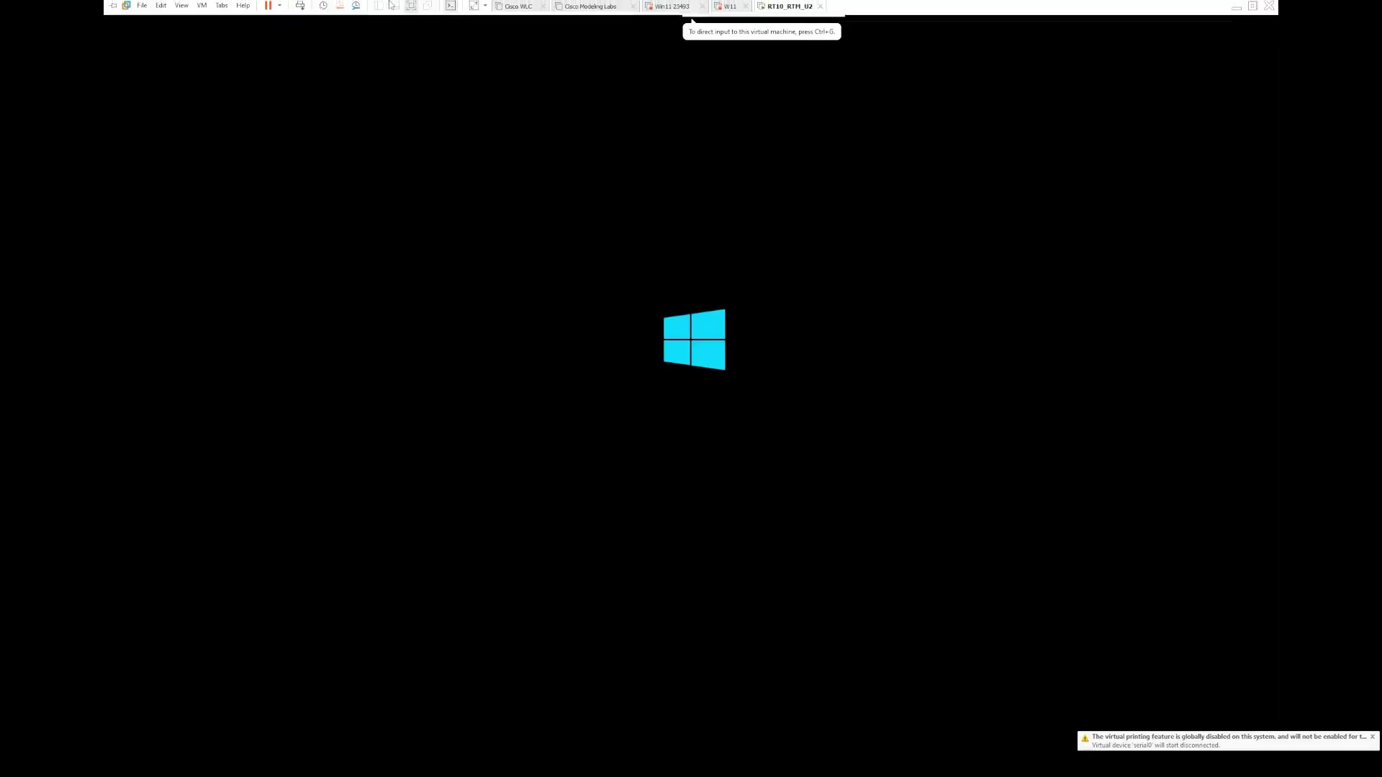
left_click(485, 7)
left_click(500, 22)
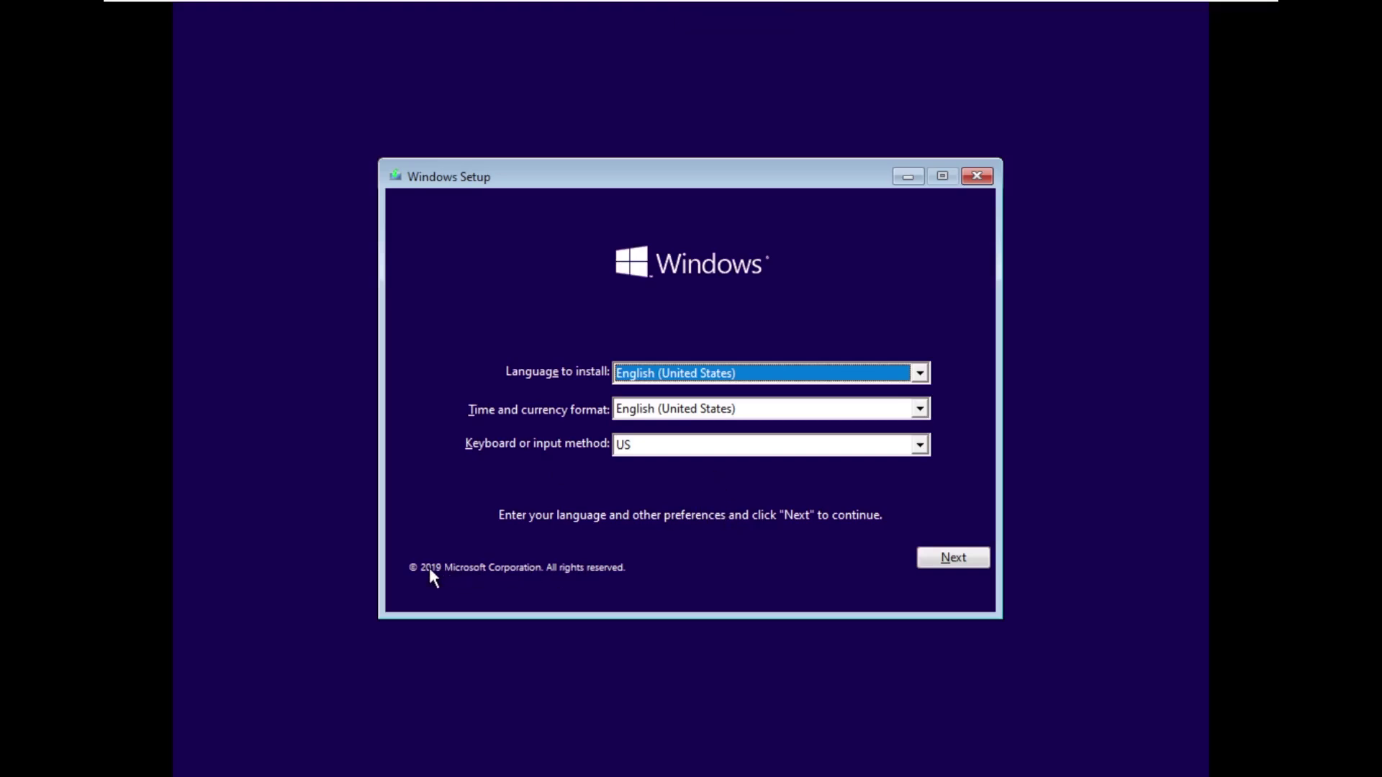
- Keep the English (United States) defaults, accept the license, and custom-install Windows onto Drive 0
left_click(965, 564)
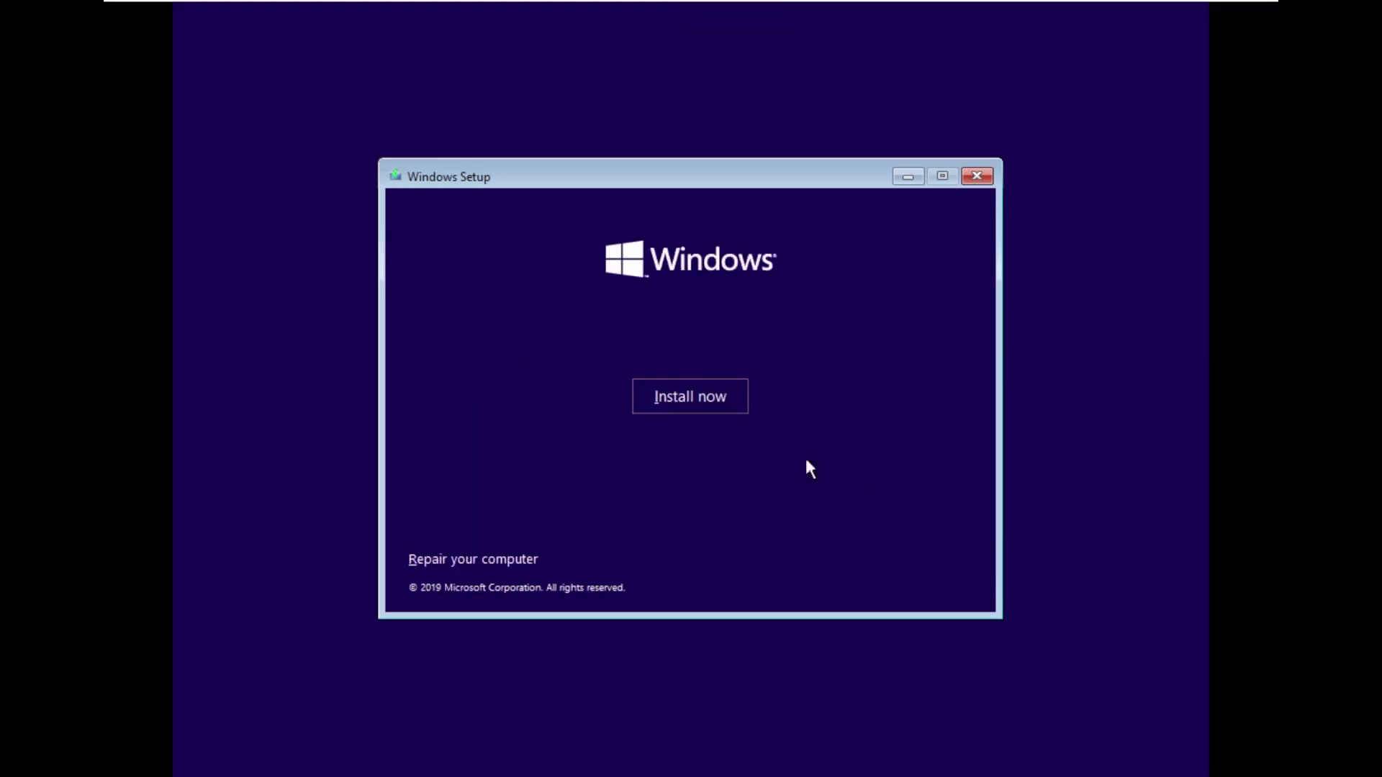
left_click(703, 403)
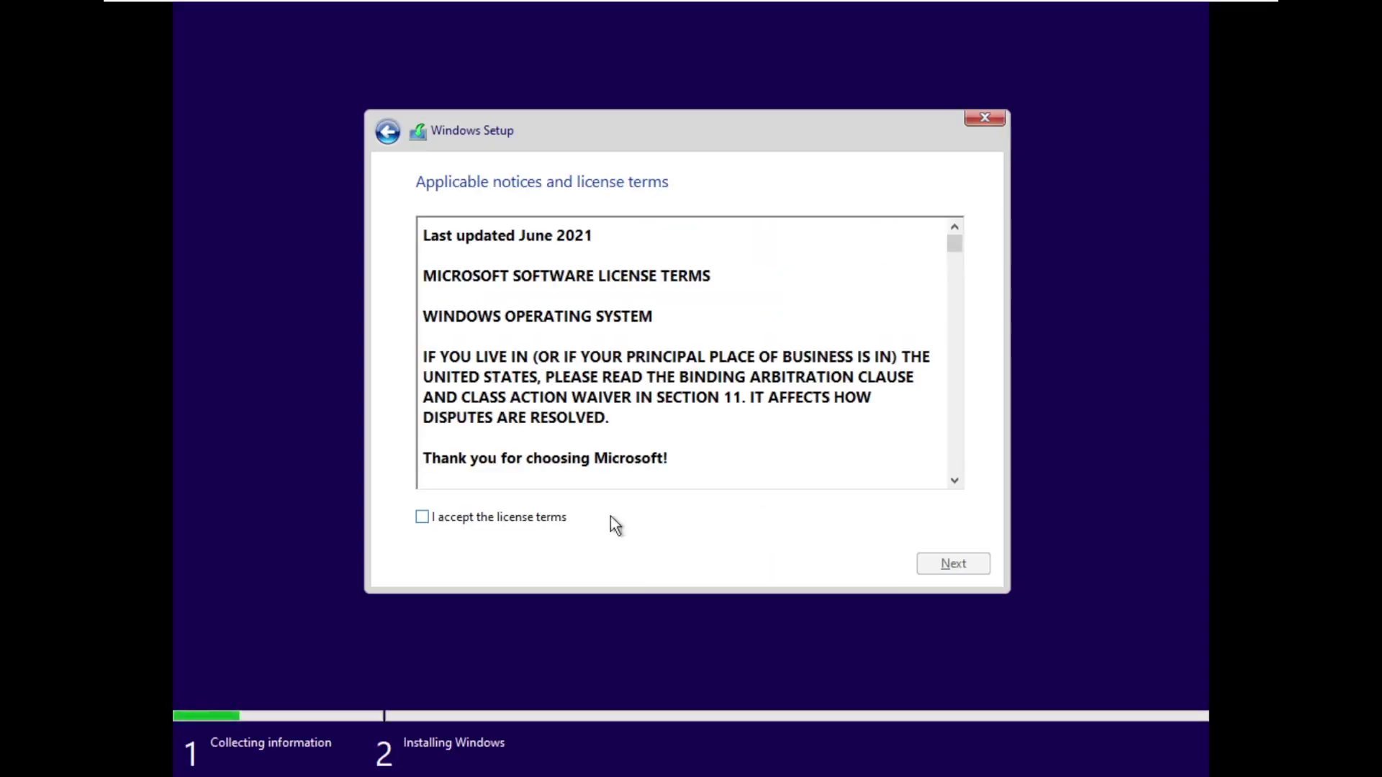
left_click(556, 519)
left_click(929, 555)
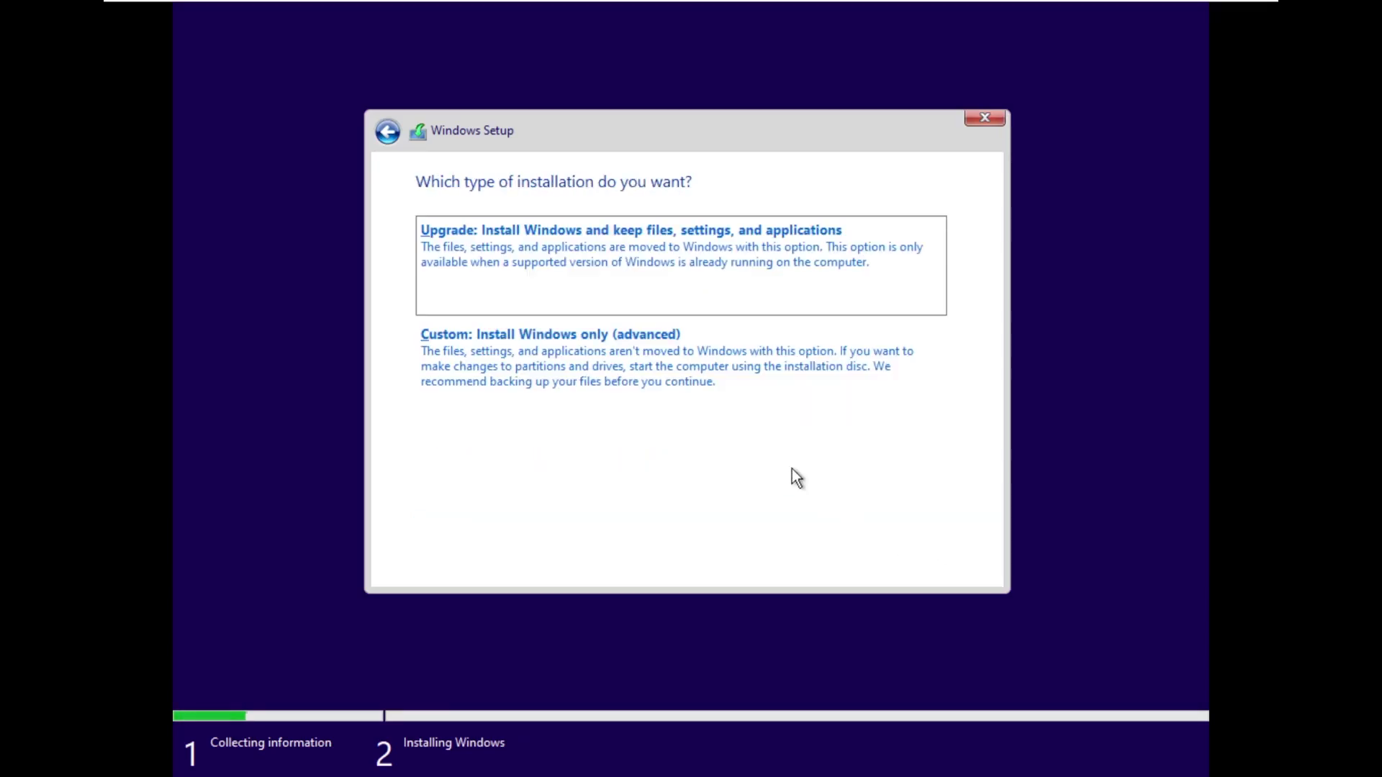
left_click(720, 338)
left_click(953, 565)
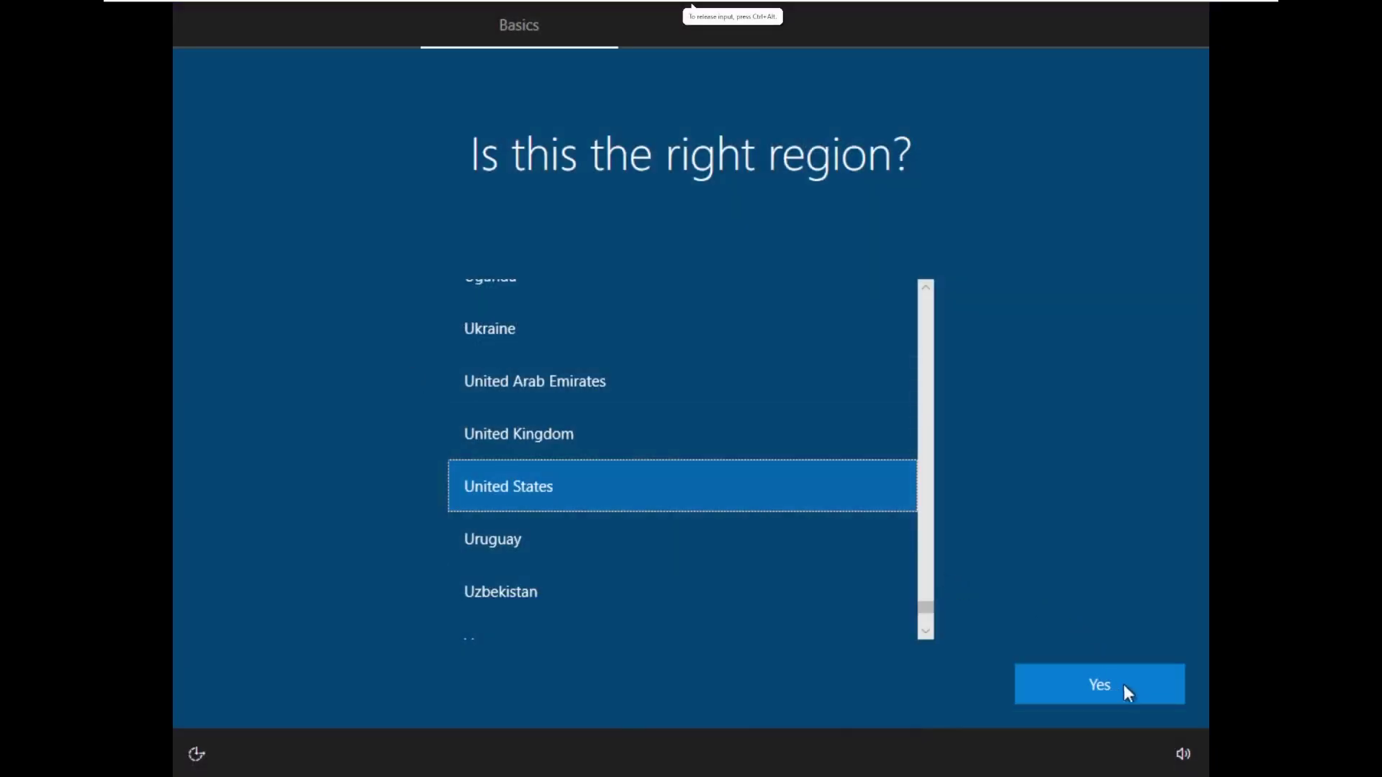
- Confirm United States region and US keyboard, skipping a second keyboard layout
left_click(1122, 693)
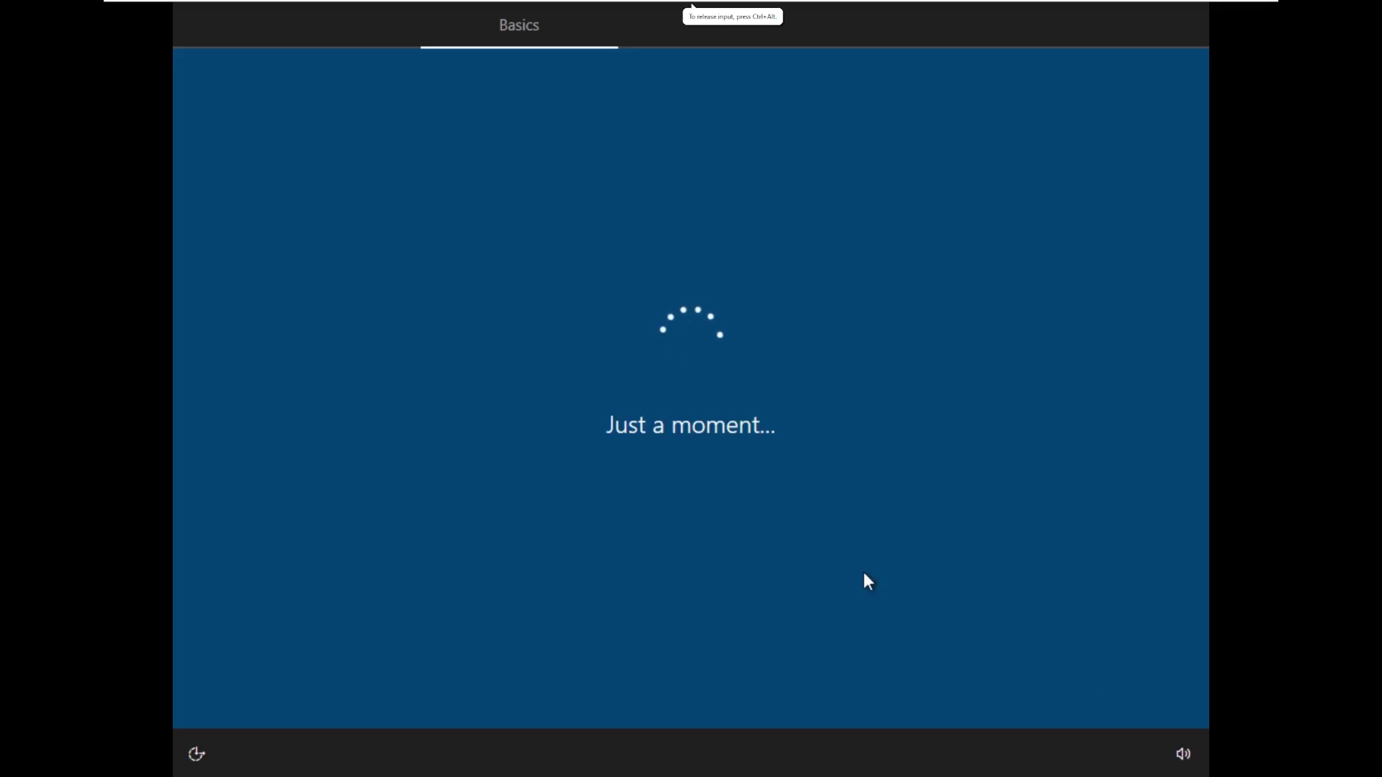
left_click(1105, 677)
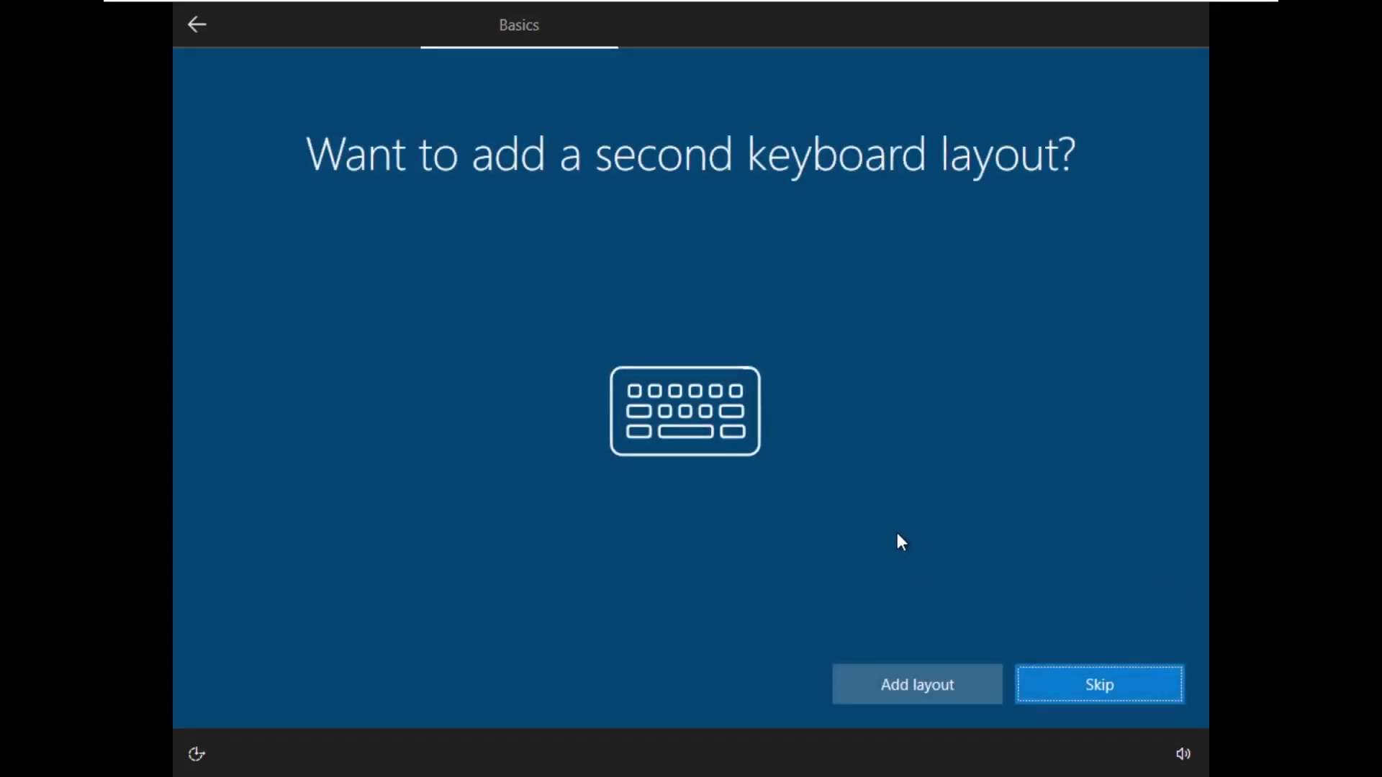
left_click(1079, 677)
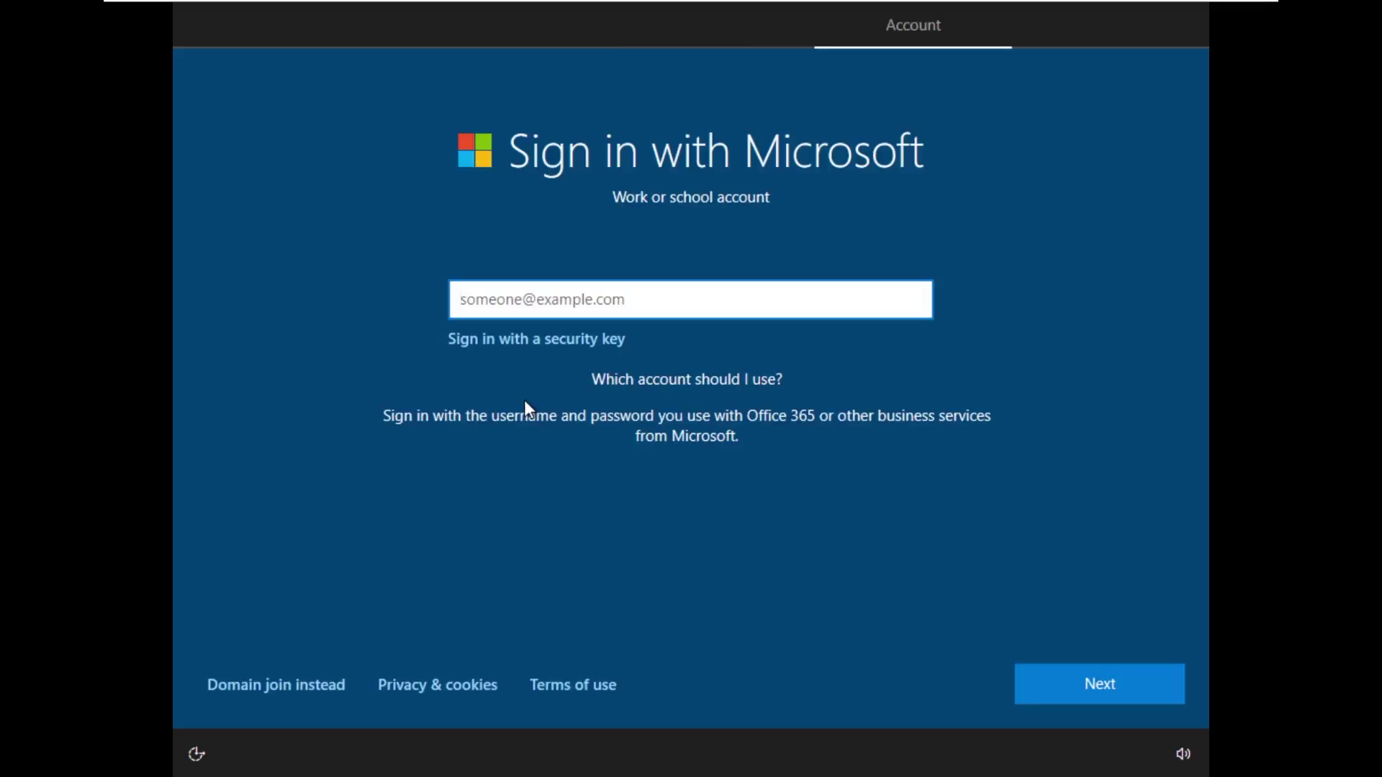
- Create a local account named 'Windows' with no password and accept the privacy settings
left_click(313, 682)
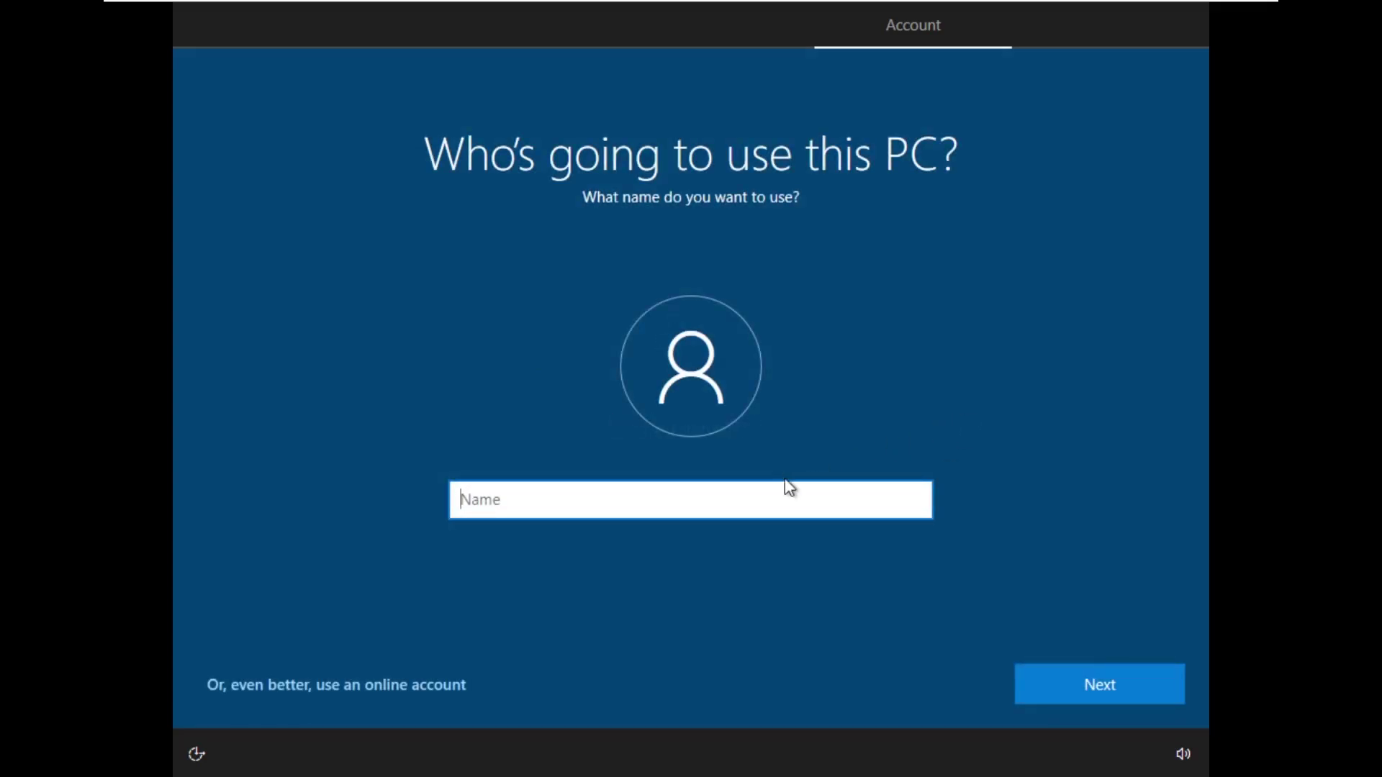
type("Windows")
key("Return")
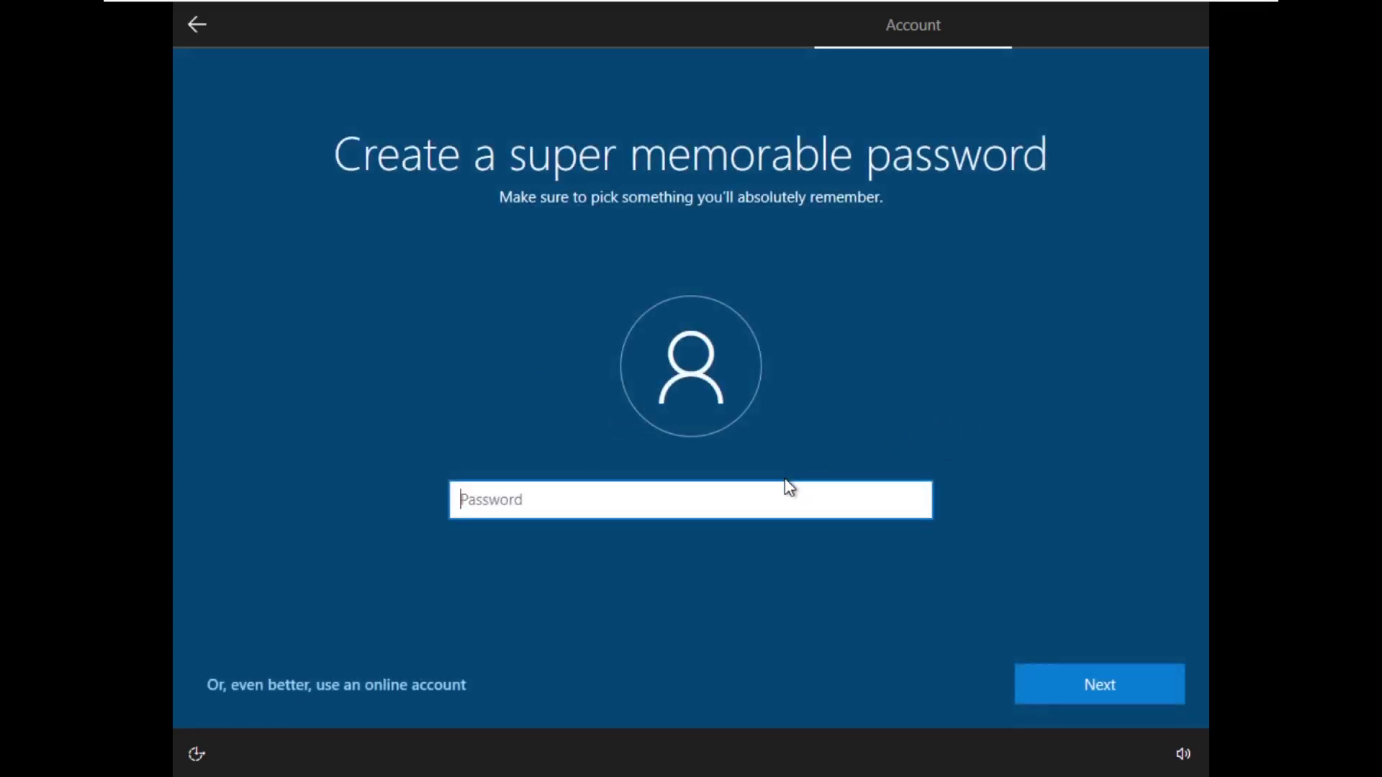
left_click(1083, 677)
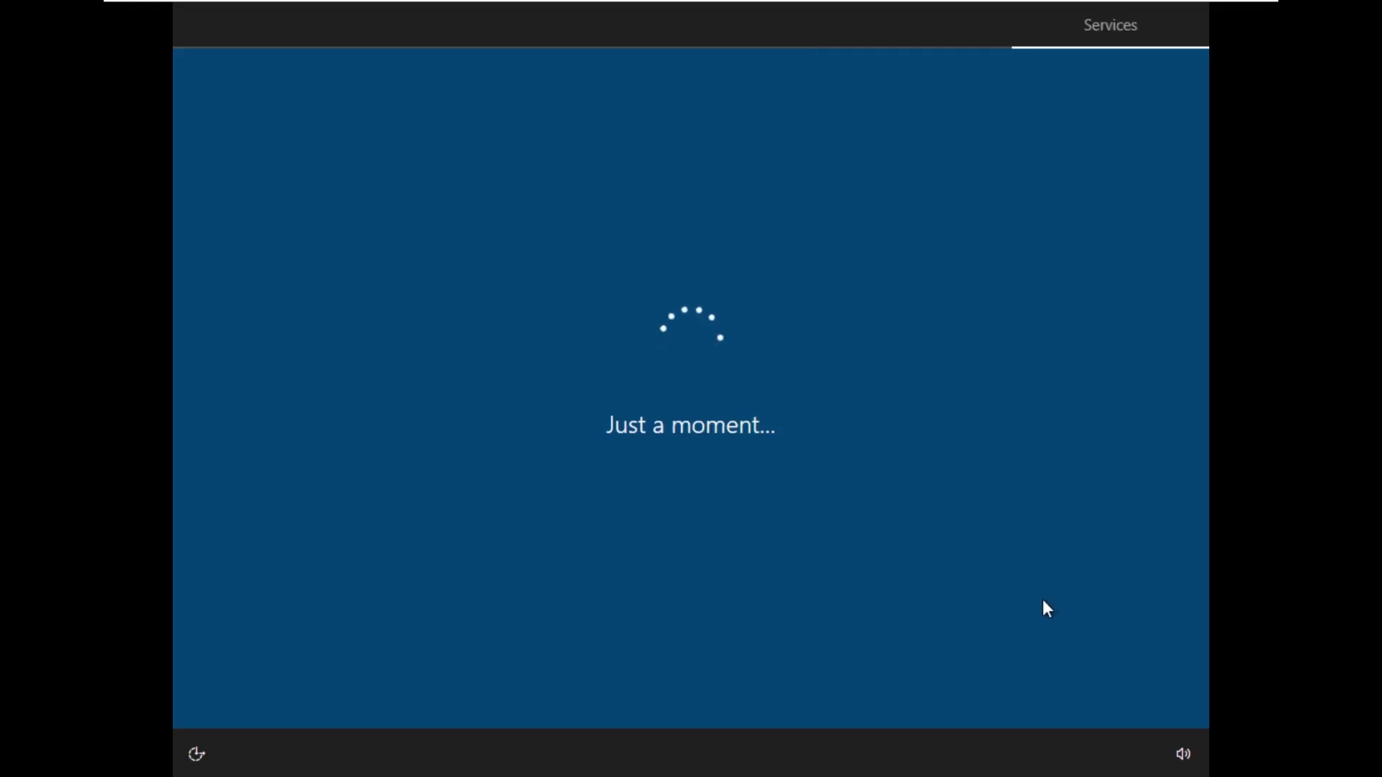
left_click(1072, 678)
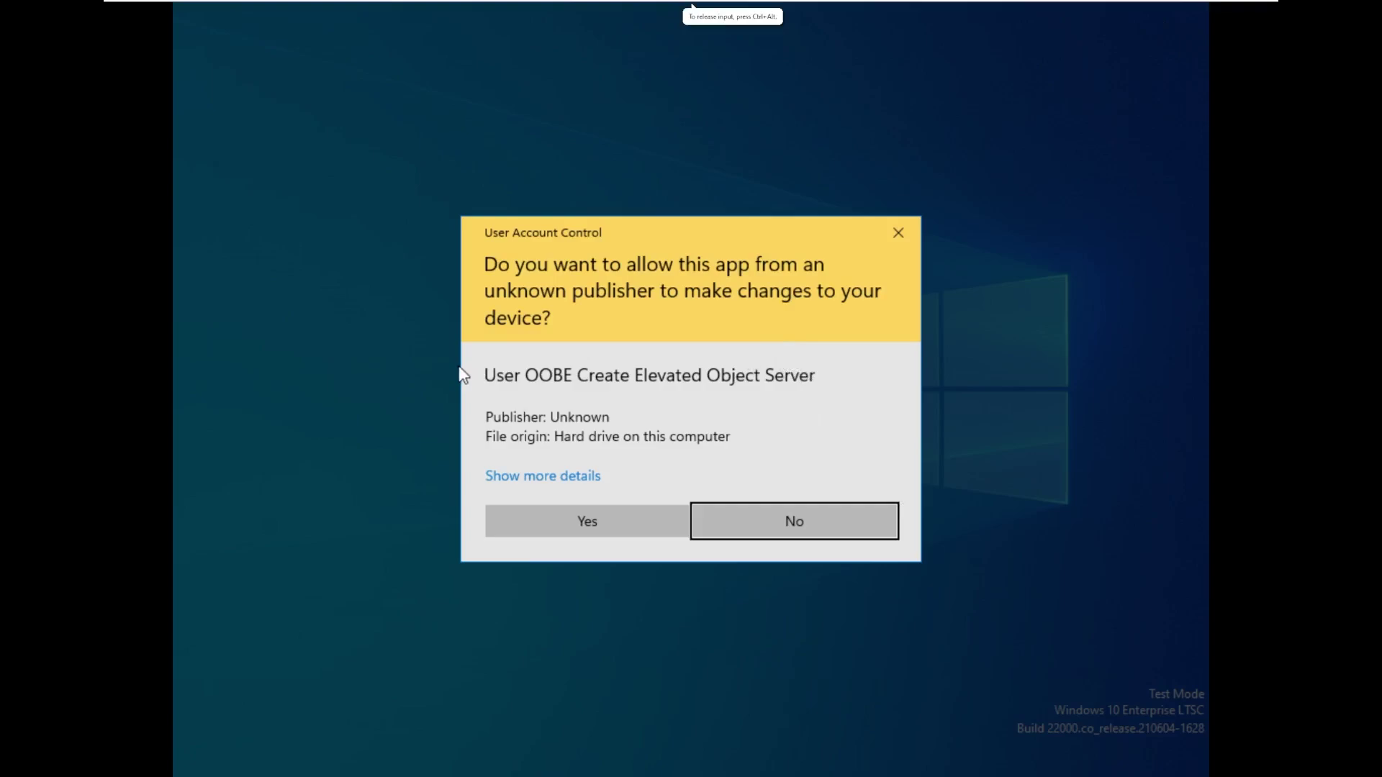
- Approve both User Account Control prompts and close the Edge 'Welcome to Windows 11' page
left_click(591, 520)
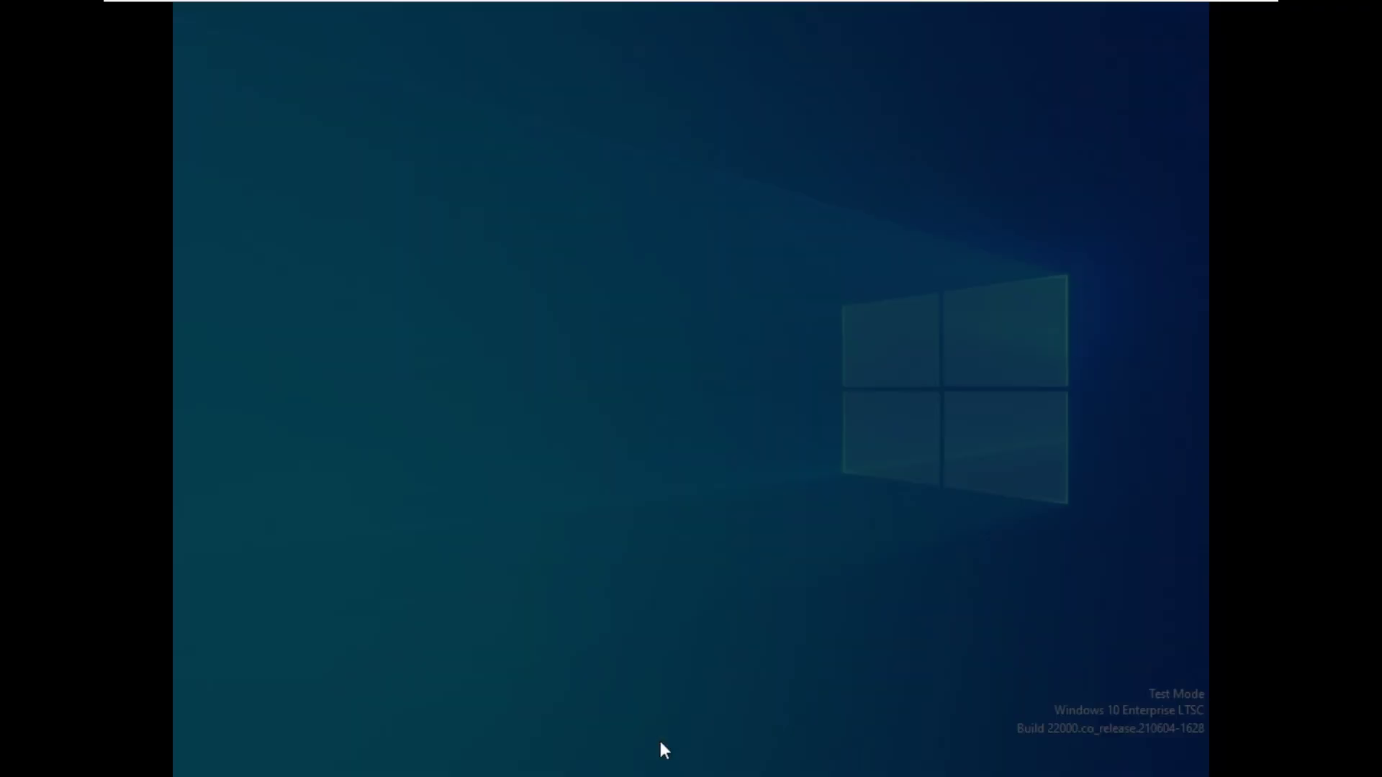
left_click(611, 533)
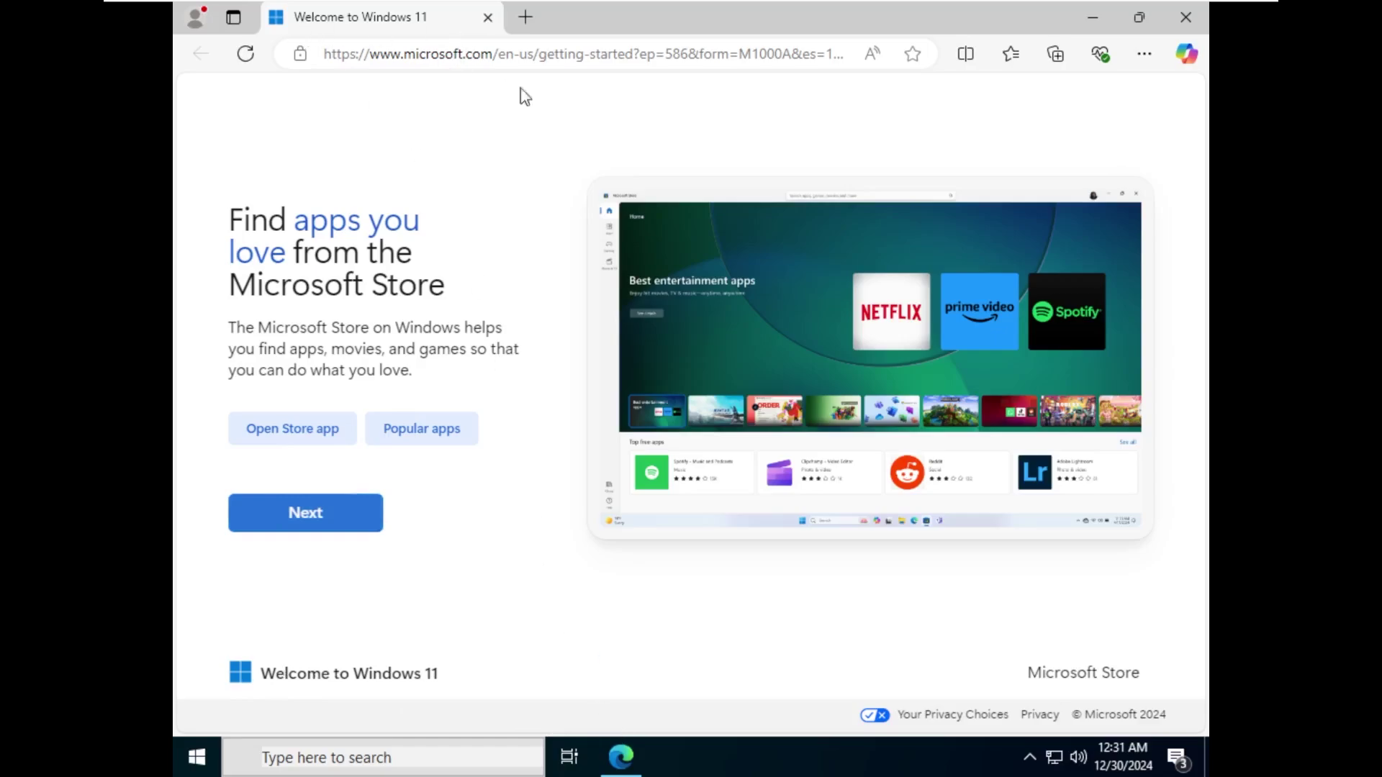
left_click(490, 20)
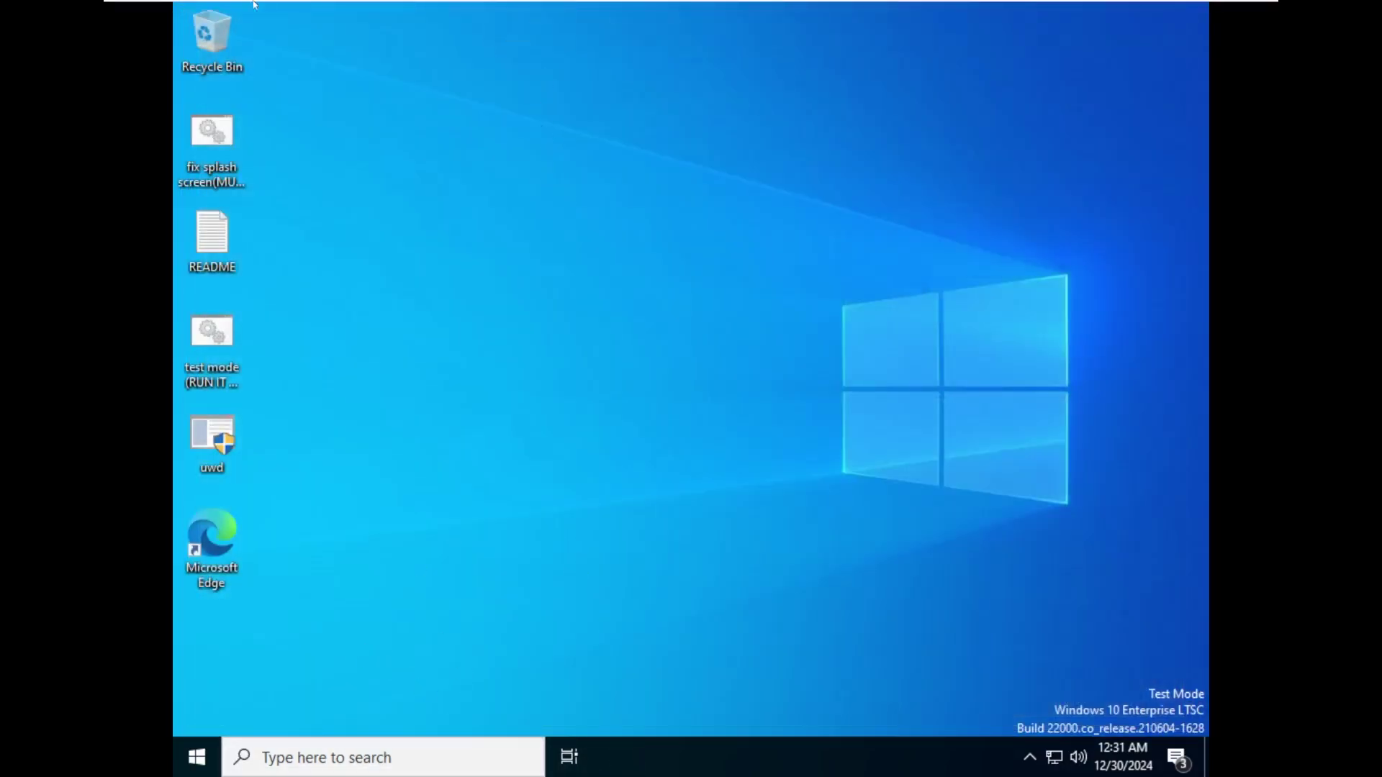
- Choose Install VMware Tools from the VM menu and confirm connecting the installer disc
mouse_move(254, 4)
left_click(201, 7)
left_click(252, 133)
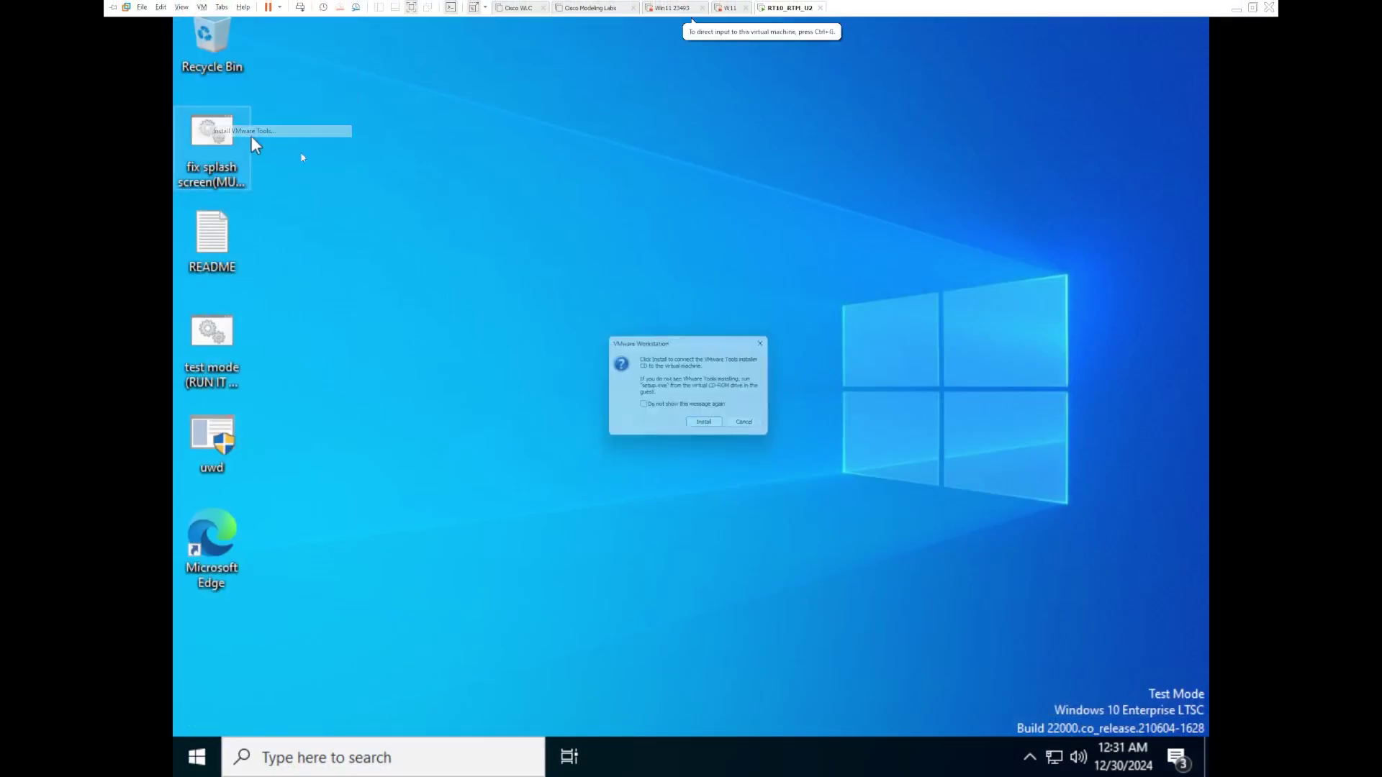
key("Return")
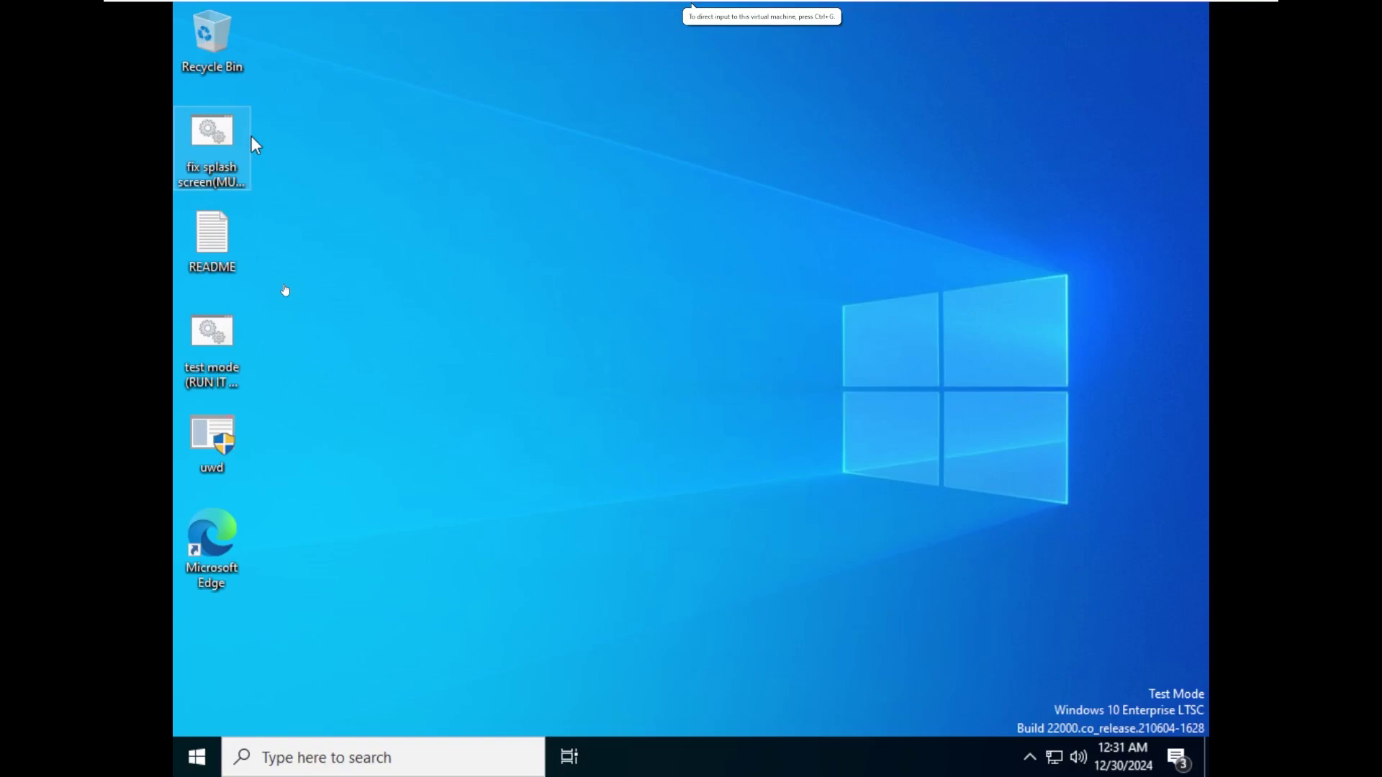
- Open DVD Drive (D:) and launch setup64, approving its UAC prompt
left_click(197, 757)
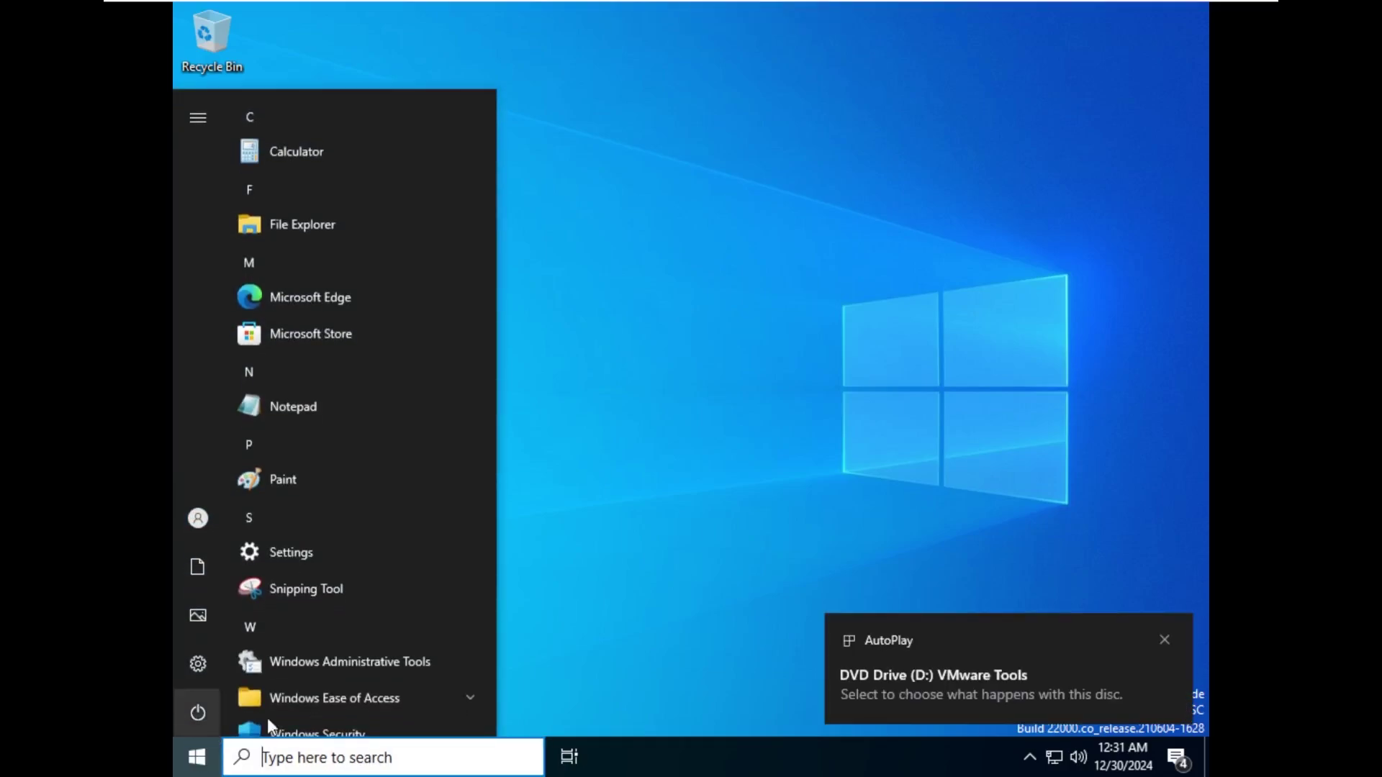
left_click(241, 615)
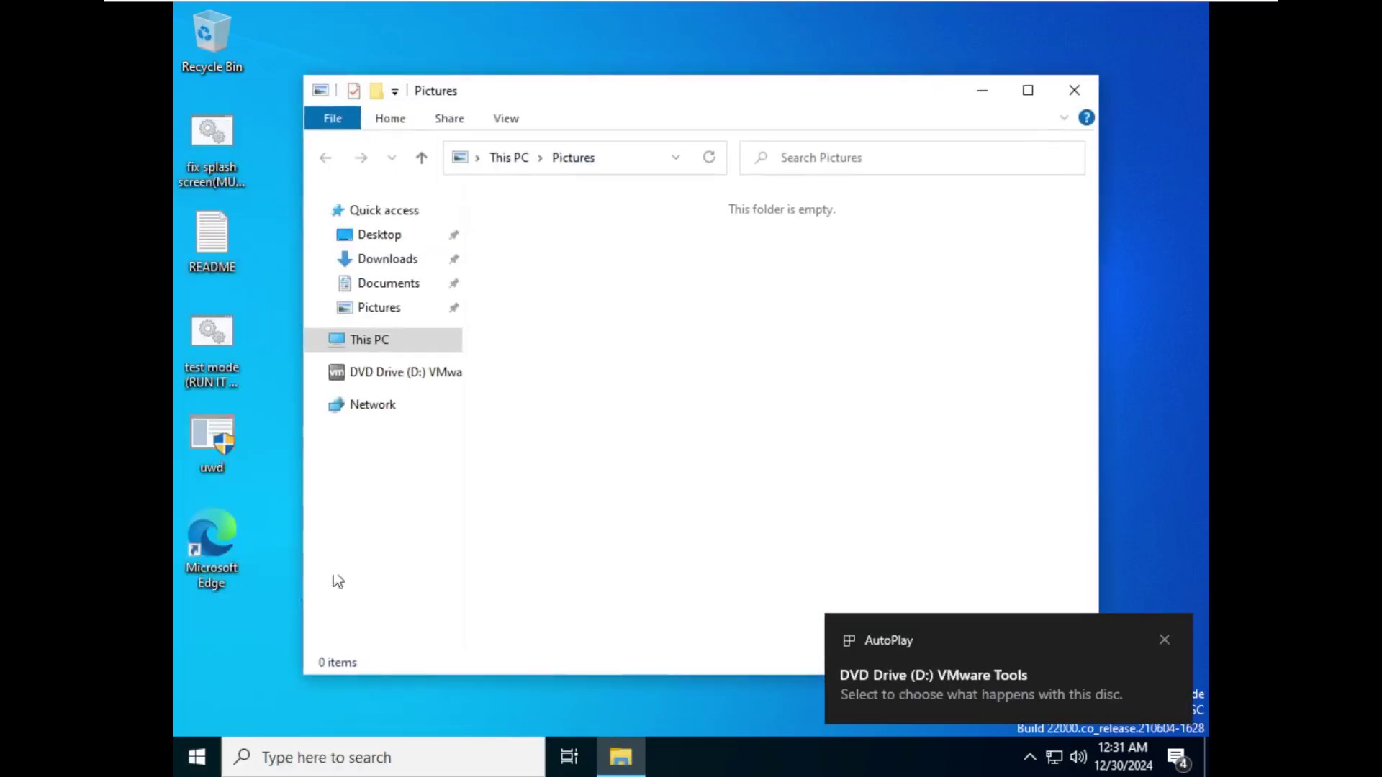
left_click(398, 386)
double_click(575, 365)
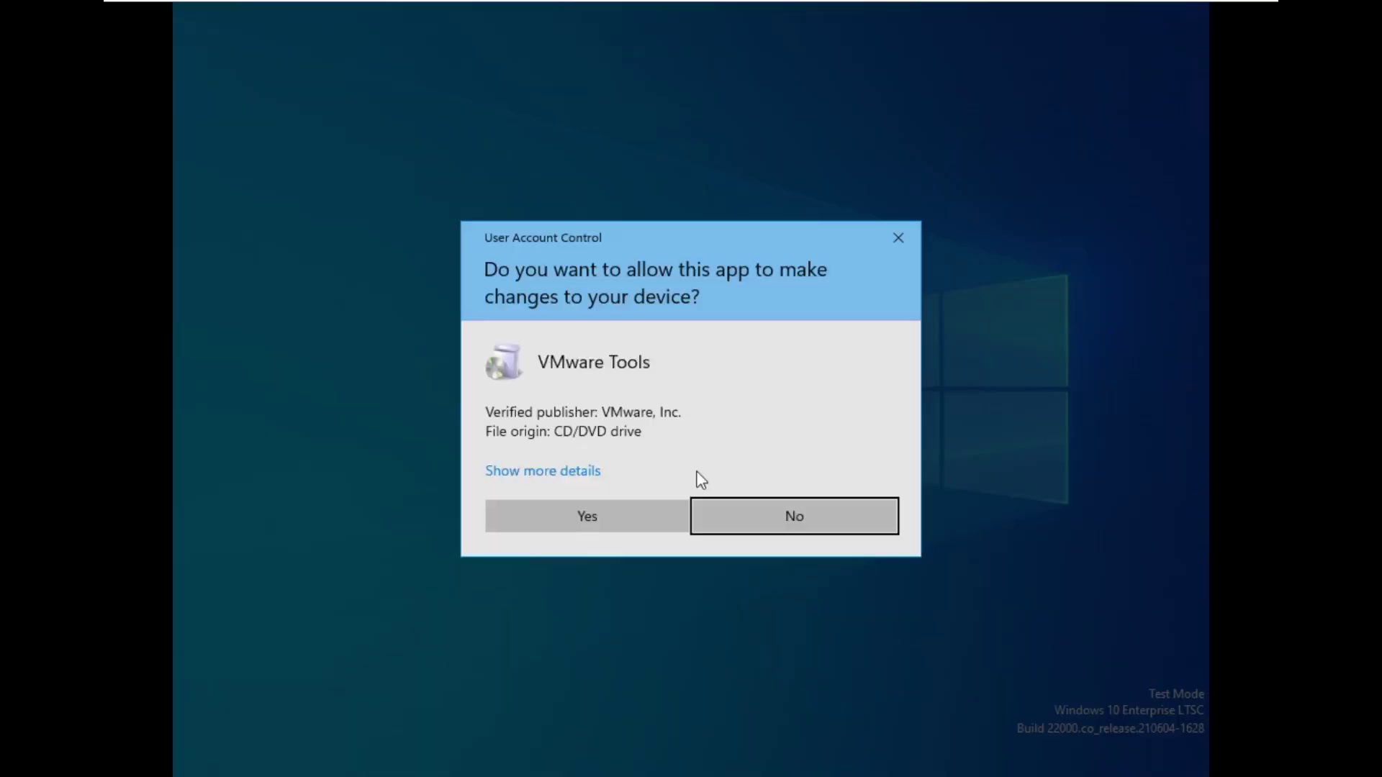
left_click(656, 512)
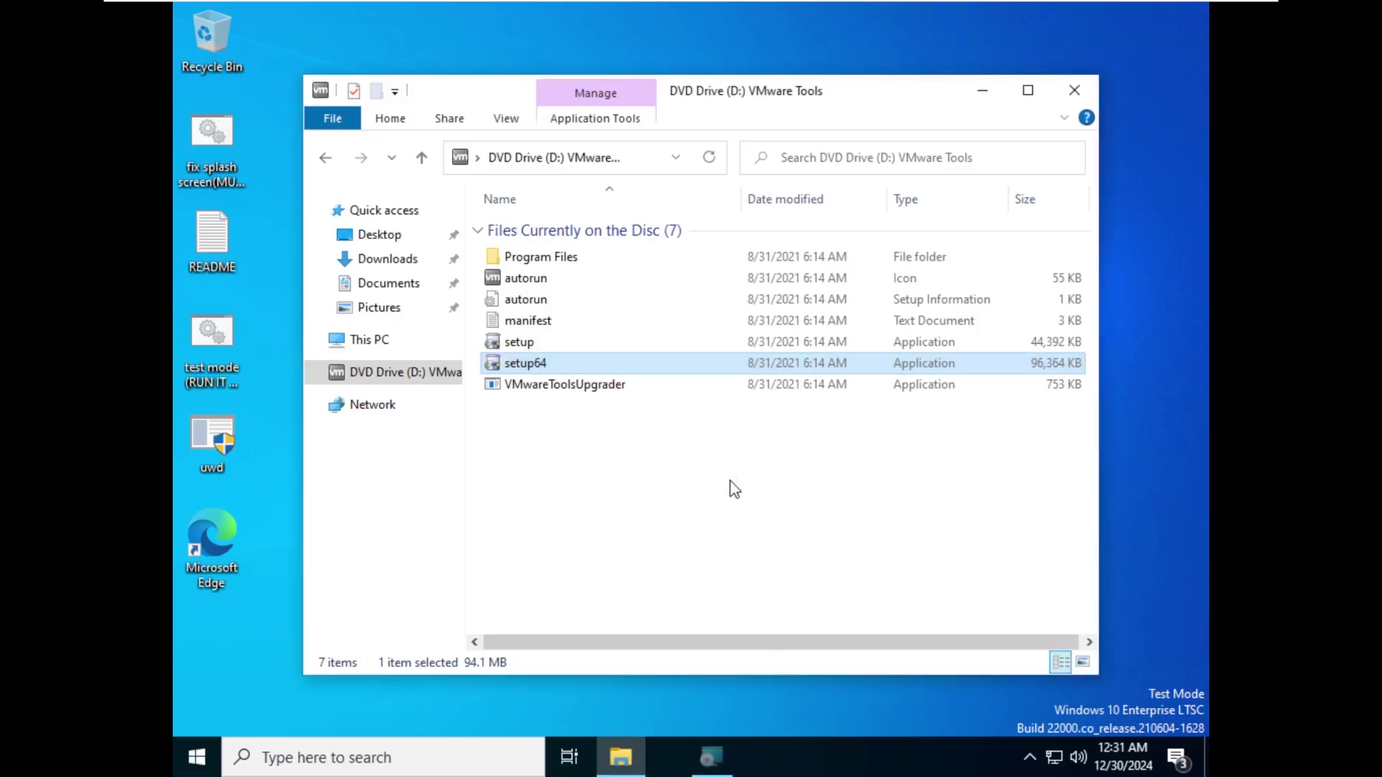
- Install VMware Tools with the Typical setup type, finish the wizard and decline restarting
left_click(795, 536)
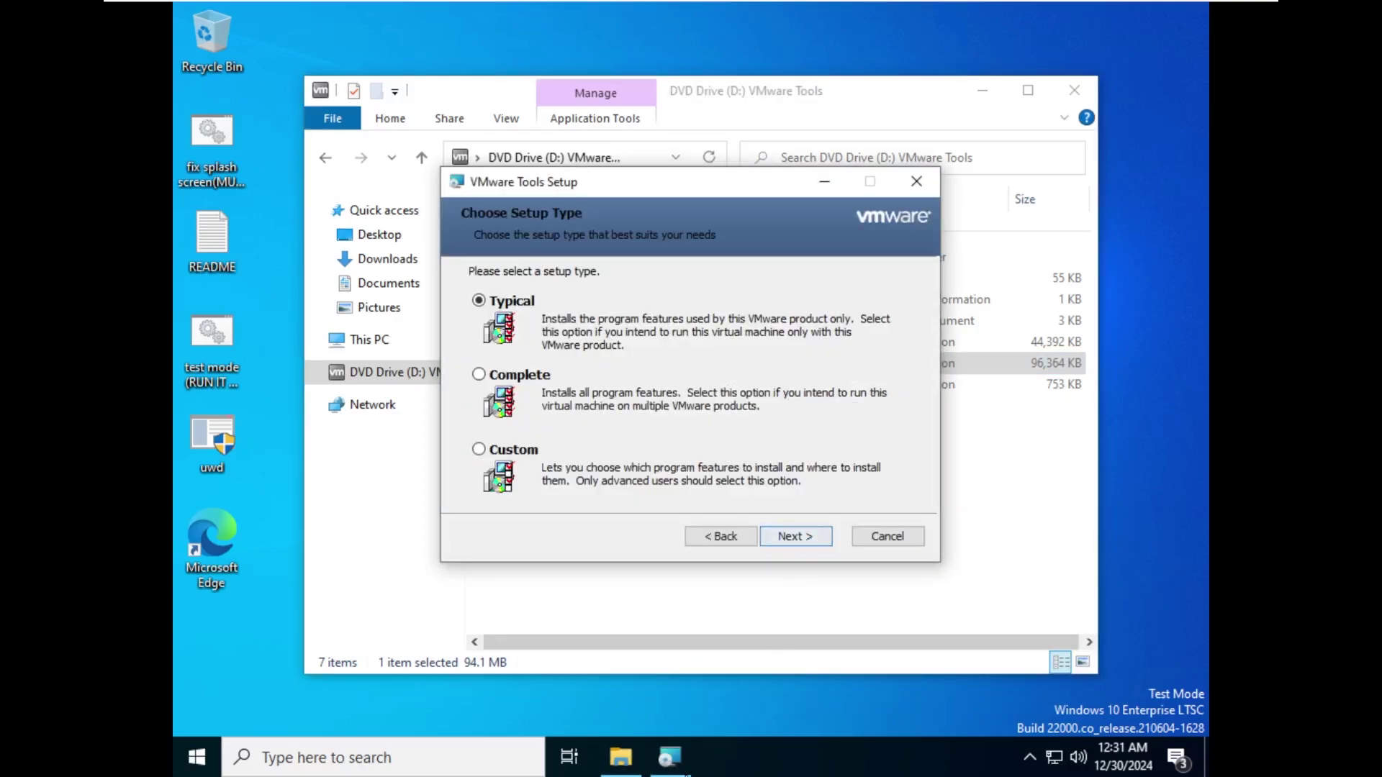
left_click(790, 534)
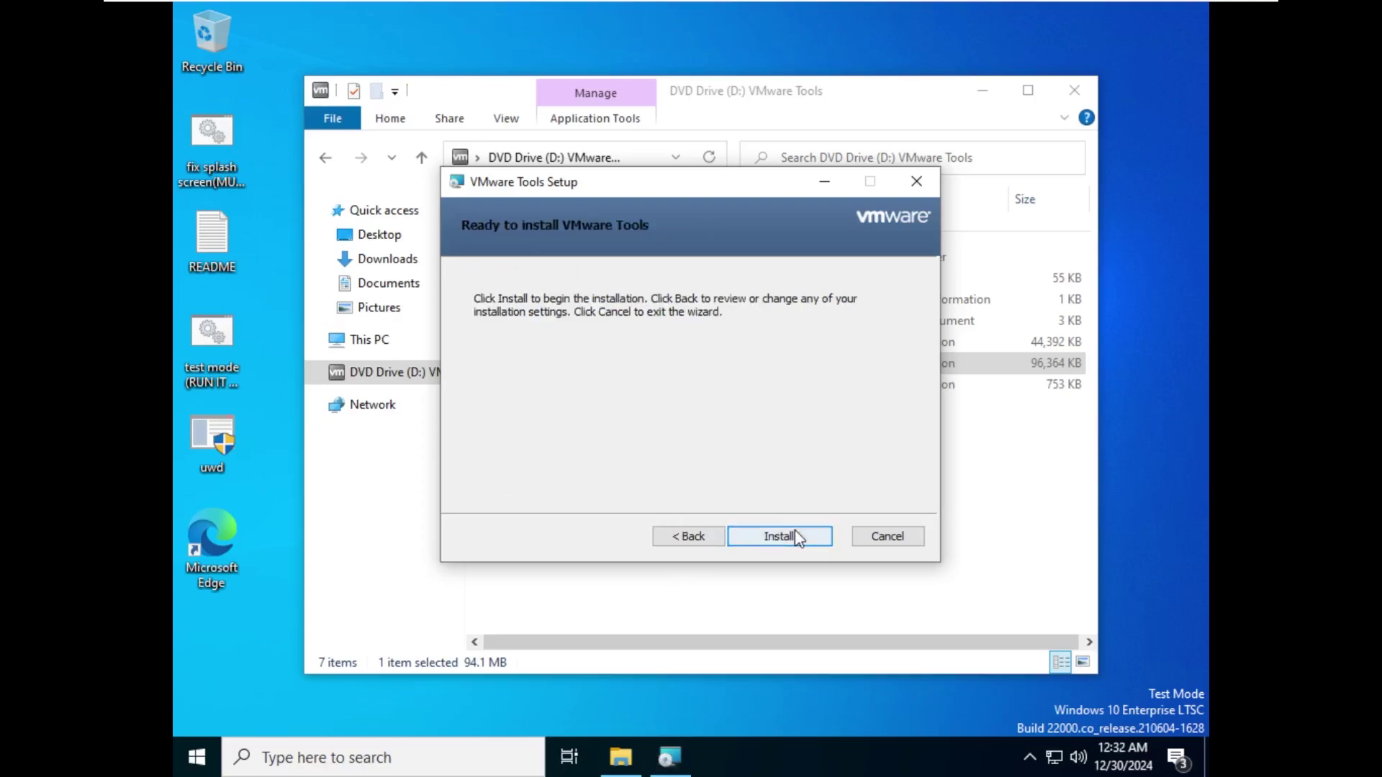
left_click(789, 534)
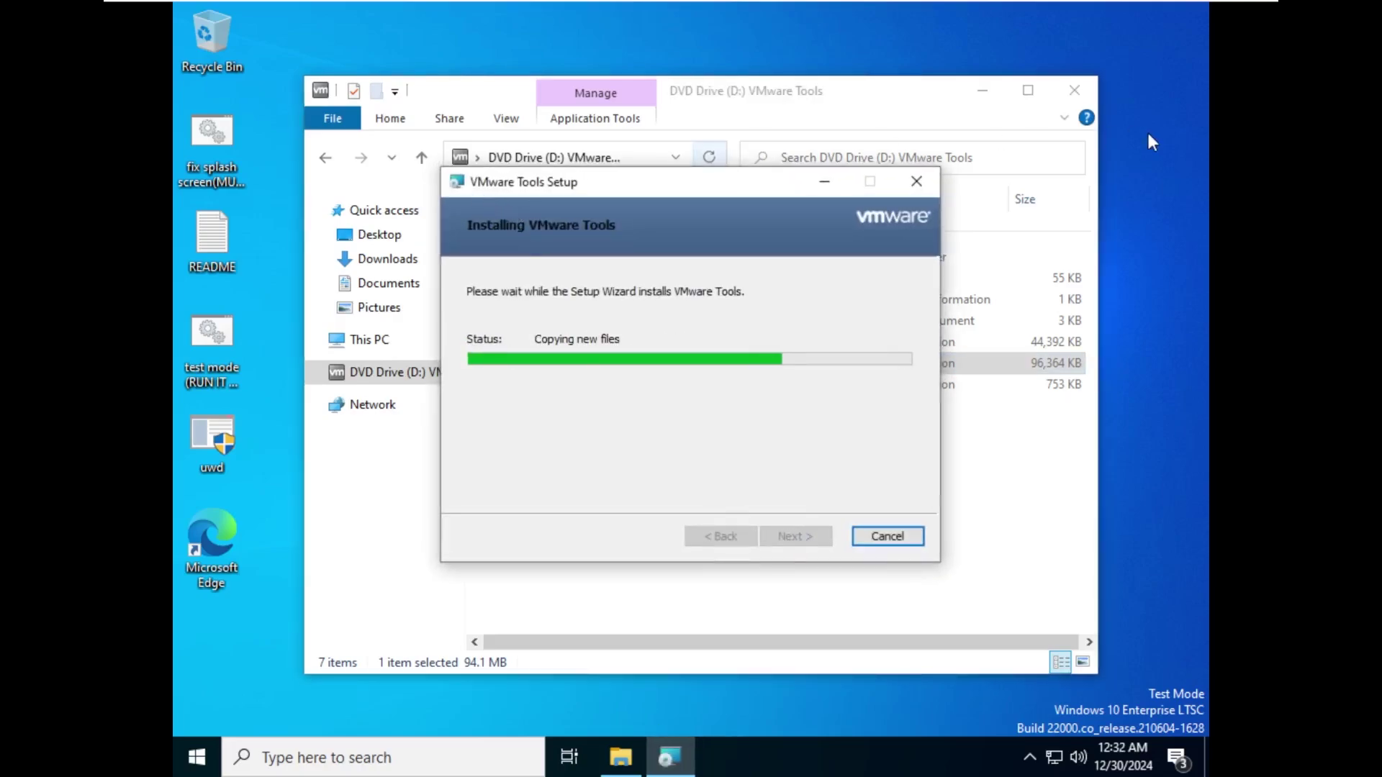
left_click(1074, 89)
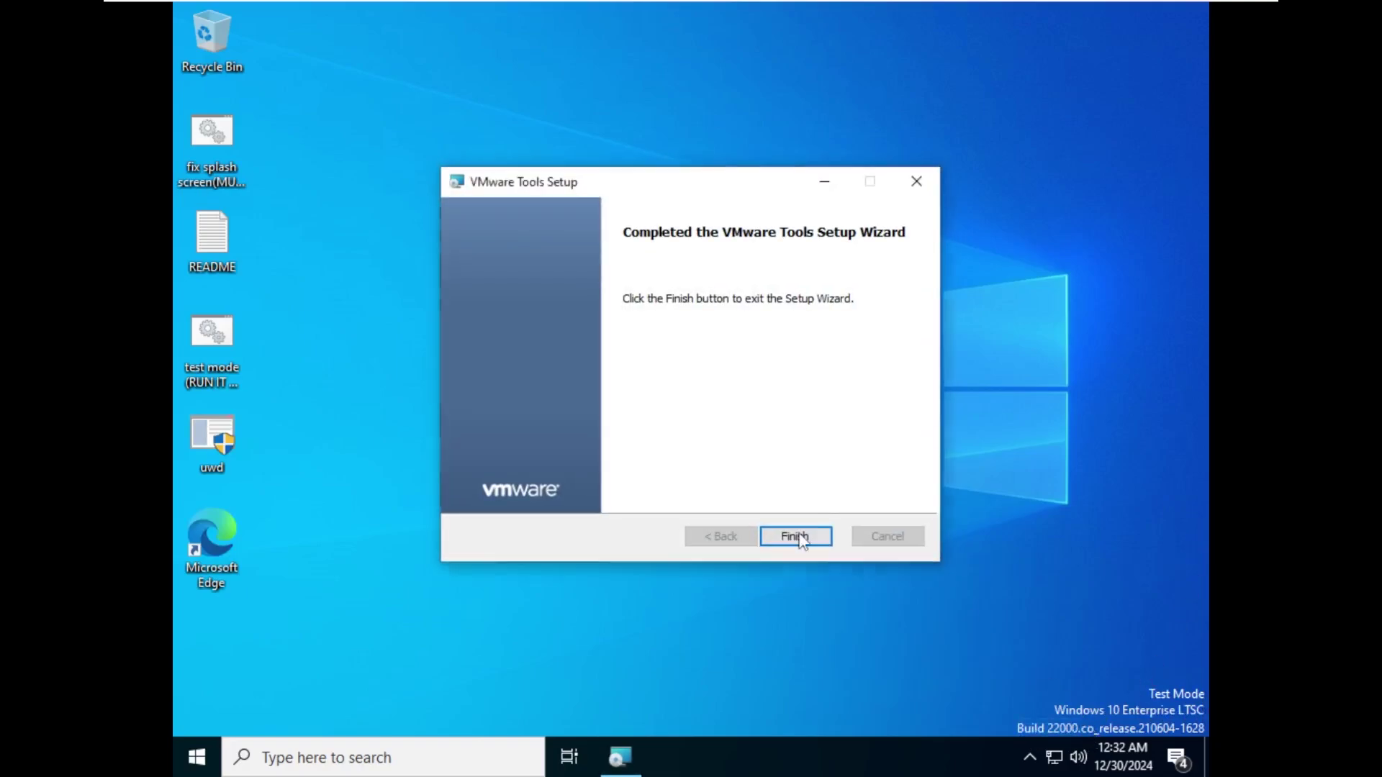
left_click(795, 536)
left_click(774, 427)
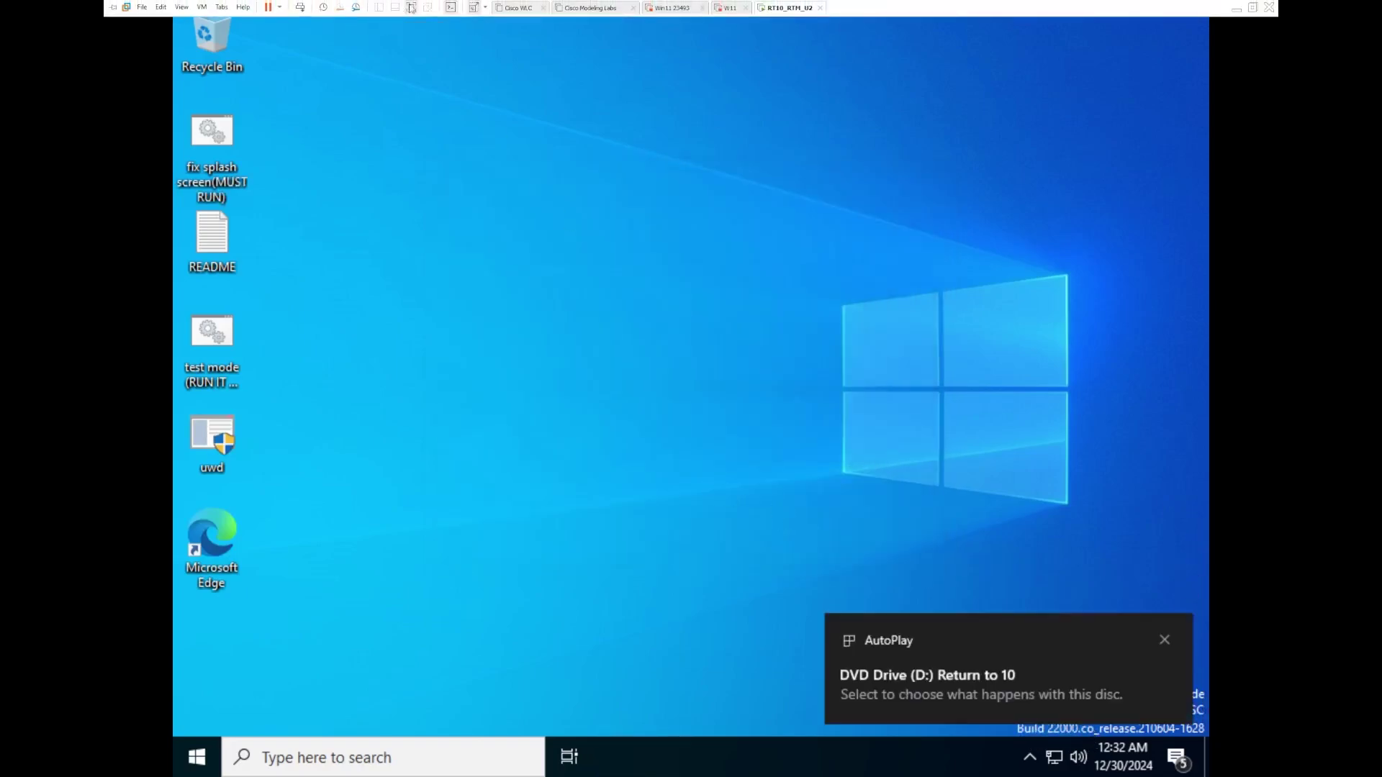
- Open README.txt in Notepad and highlight the splash fix and Test Mode instructions
left_click(475, 9)
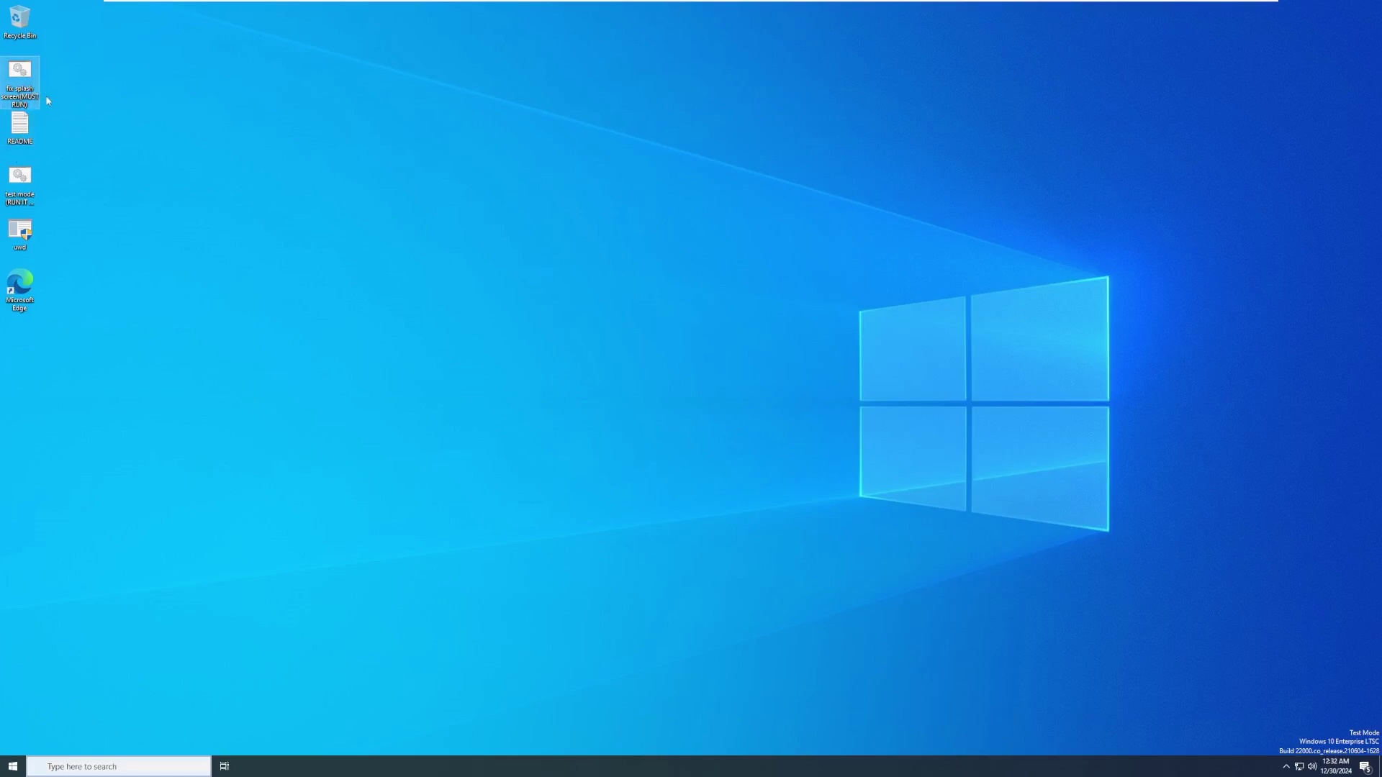
right_click(23, 90)
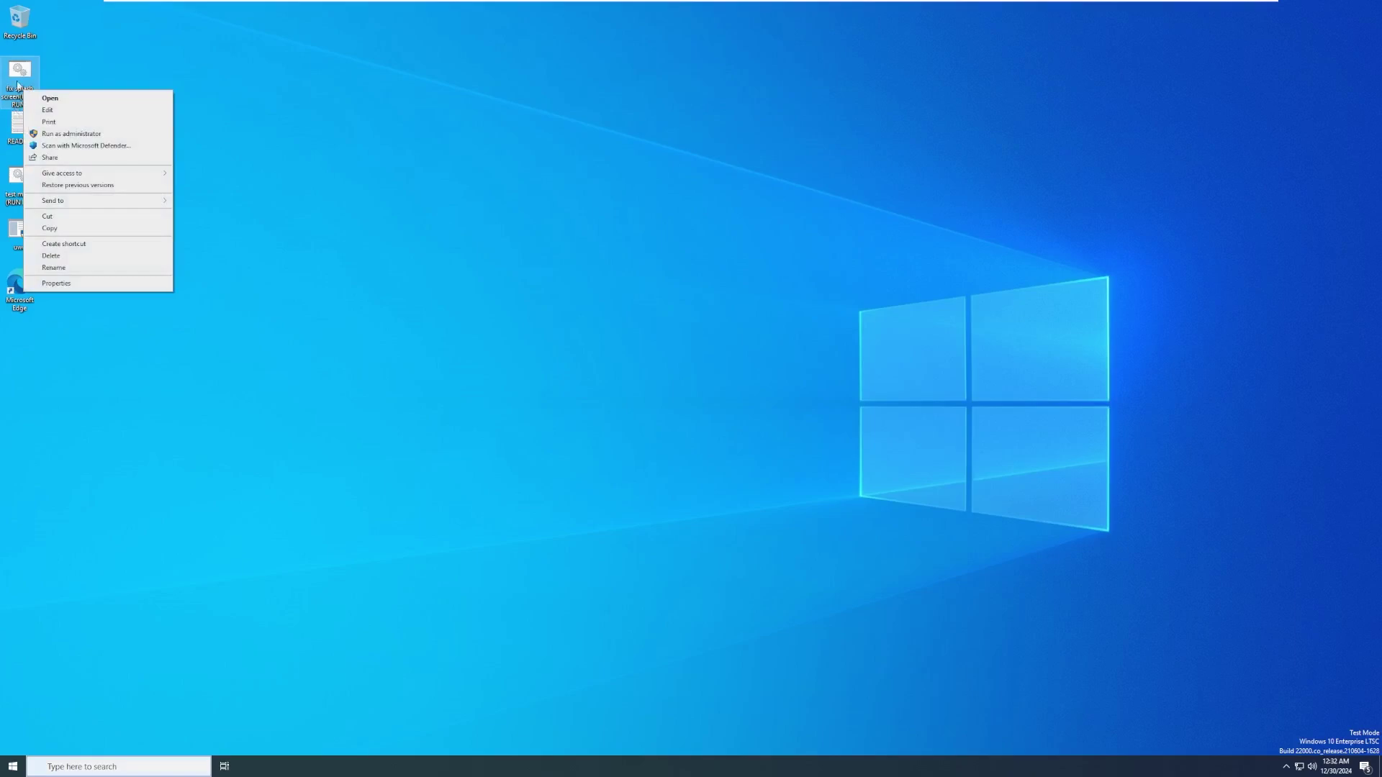
left_click(6, 144)
double_click(9, 137)
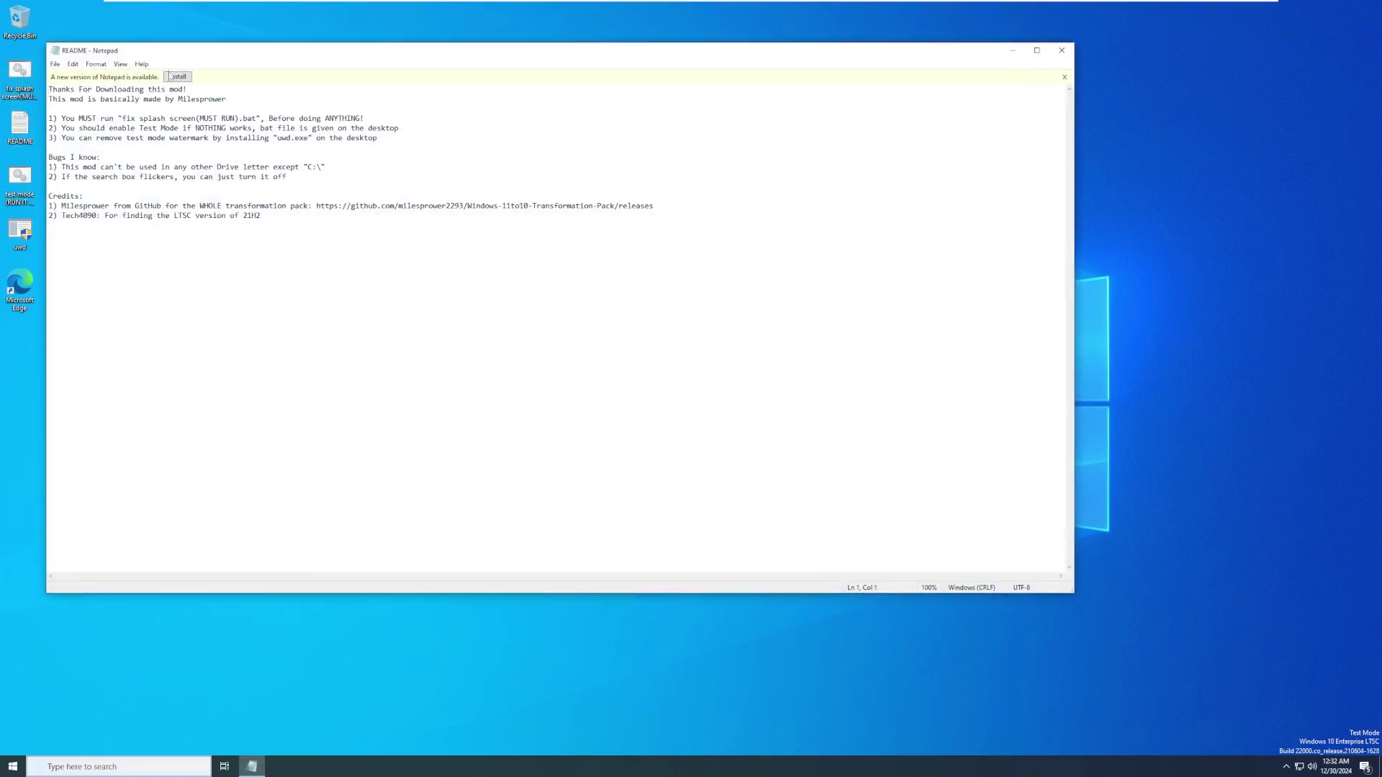
left_click_drag(197, 56, 292, 67)
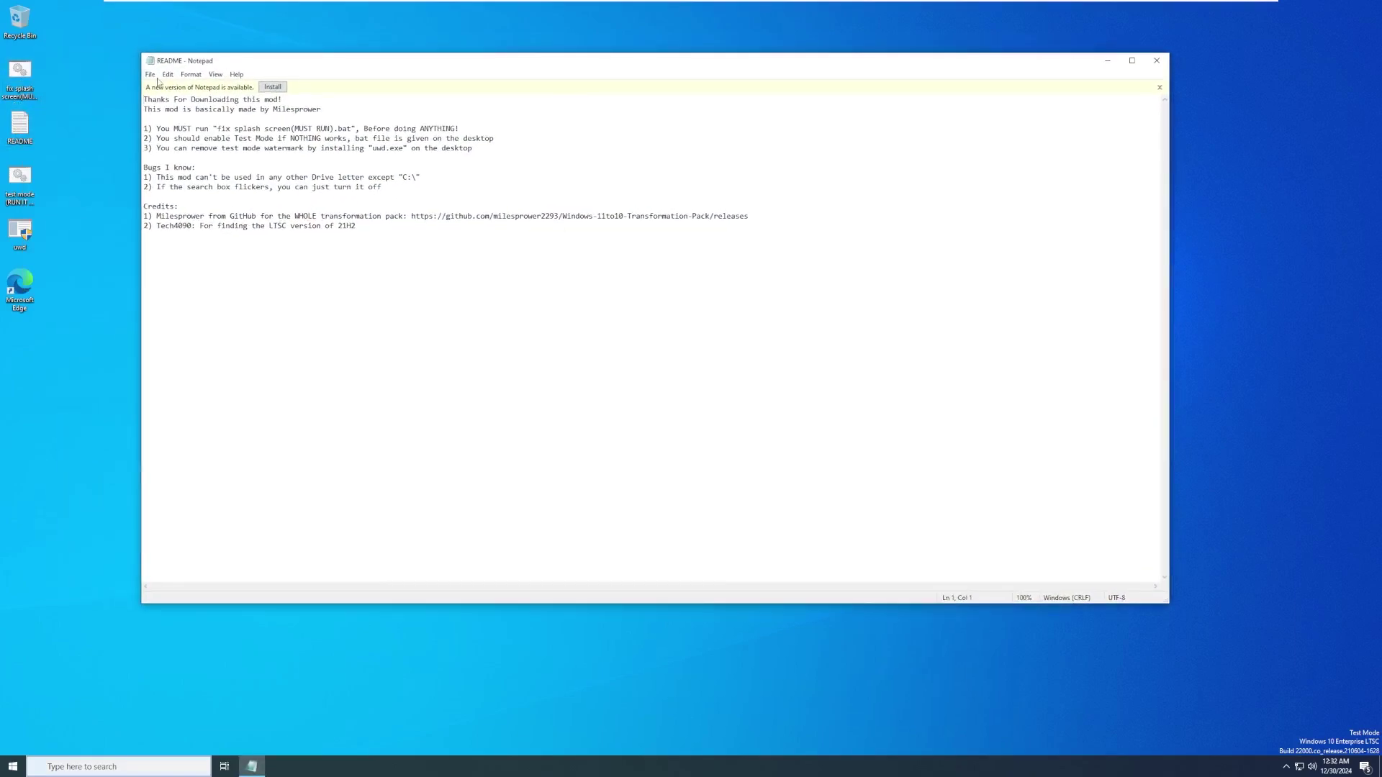
left_click_drag(143, 129, 437, 139)
- Run the fix splash screen script as administrator and approve its UAC prompt
right_click(31, 78)
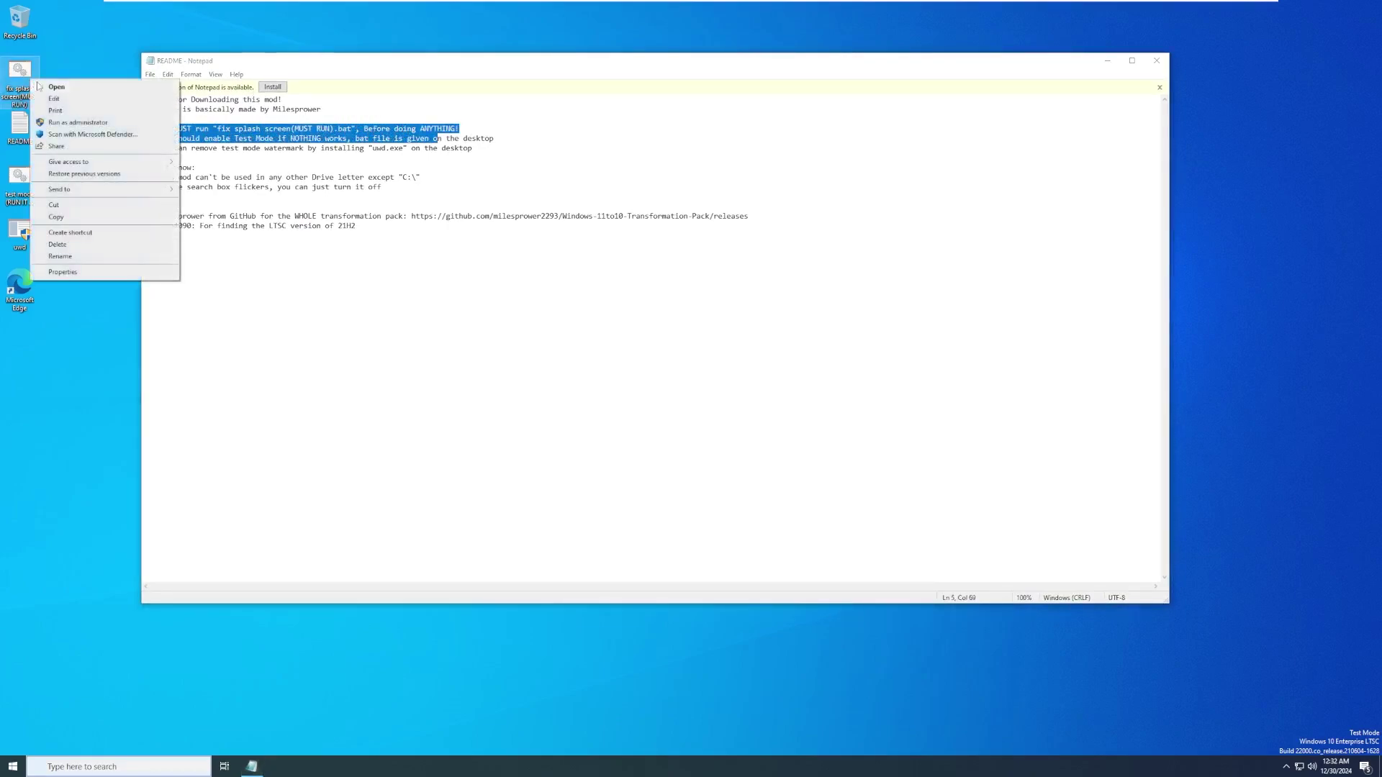
left_click(79, 131)
left_click(586, 460)
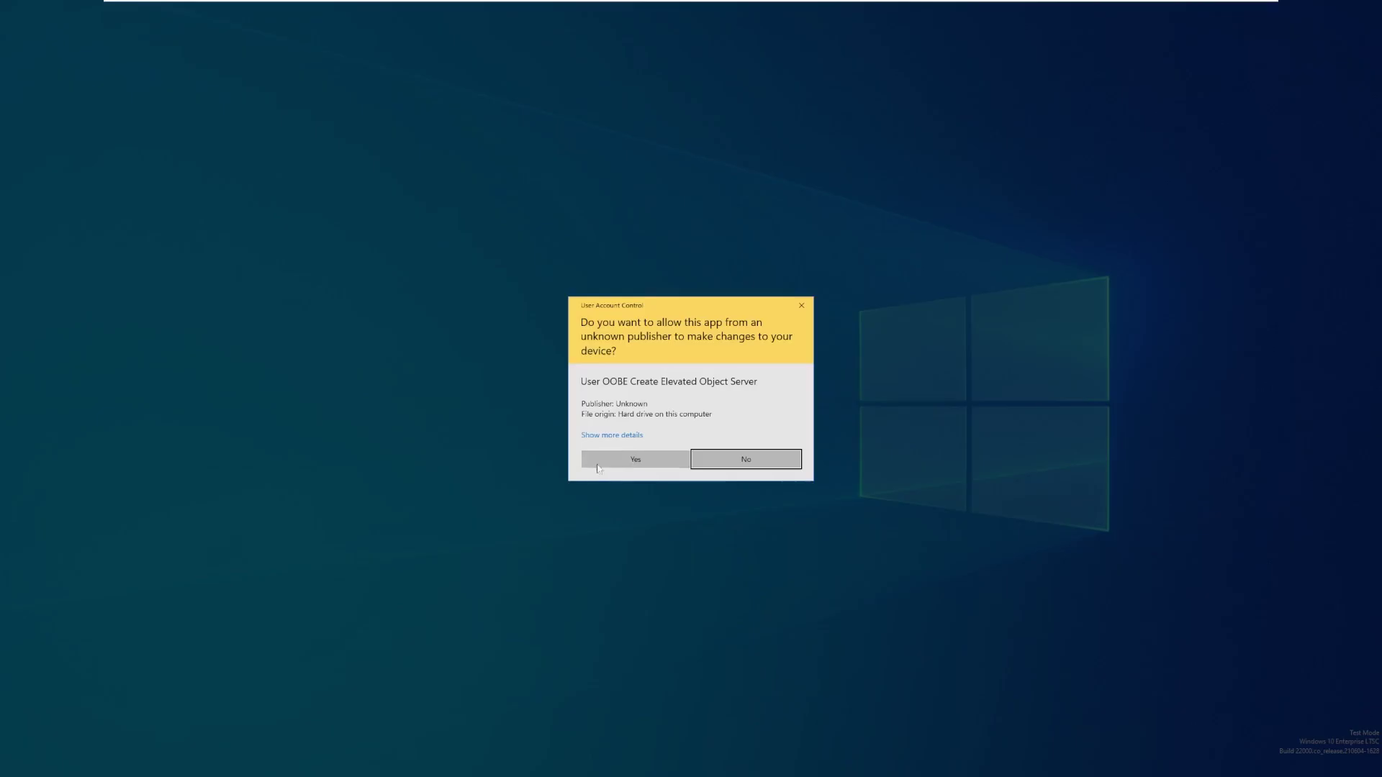
- Approve the post-restart elevation prompt, then reopen README and select its instruction lines
left_click(625, 467)
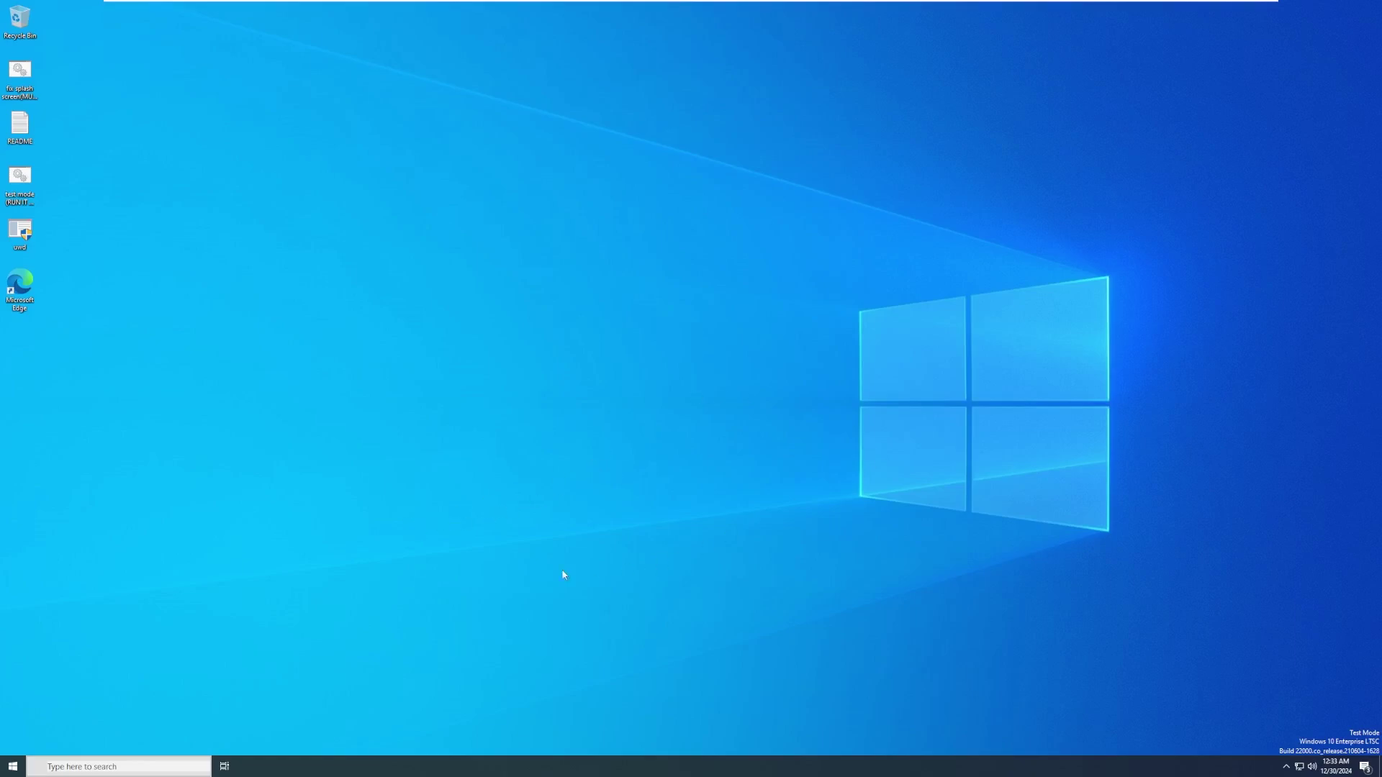
double_click(19, 125)
left_click_drag(214, 245, 413, 303)
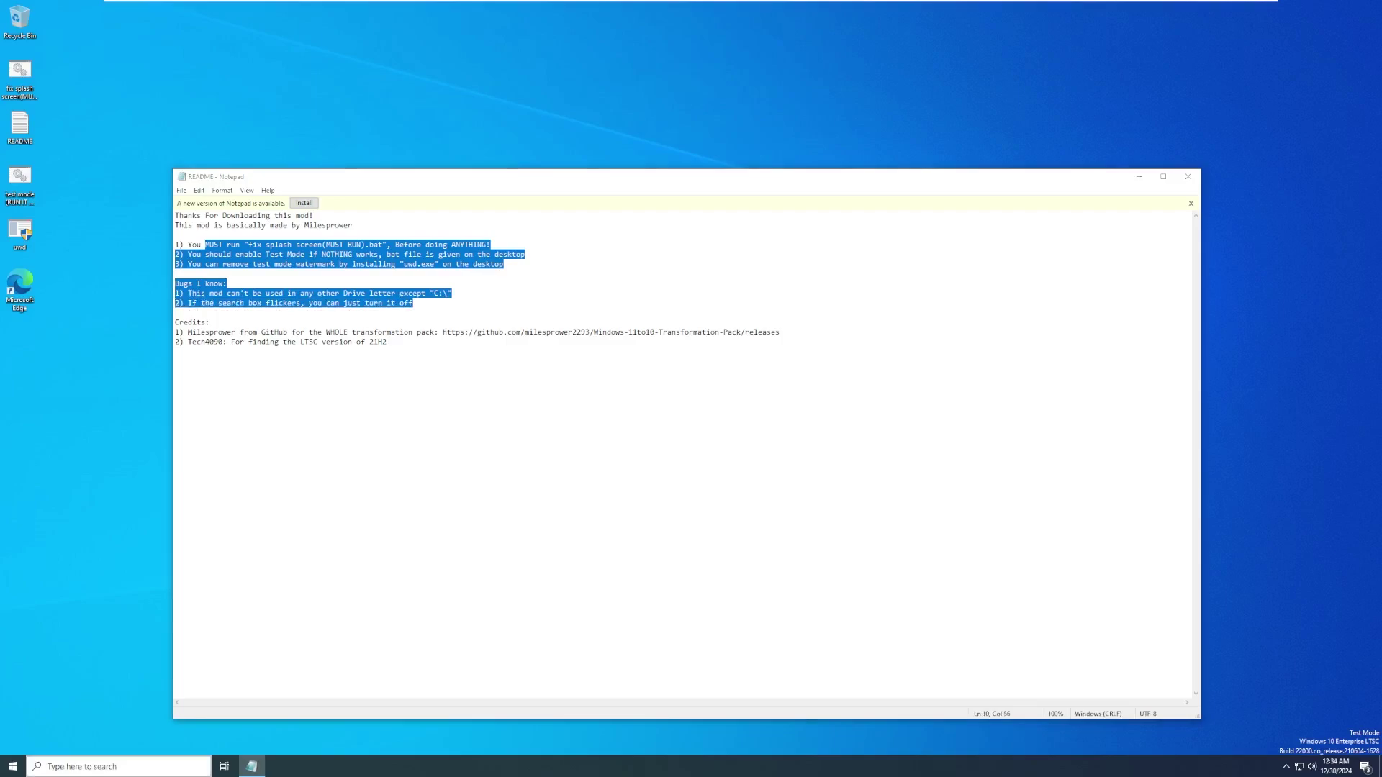
- Close the README and select the fix splash screen(MUST RUN) script on the desktop
left_click(119, 766)
left_click(8, 731)
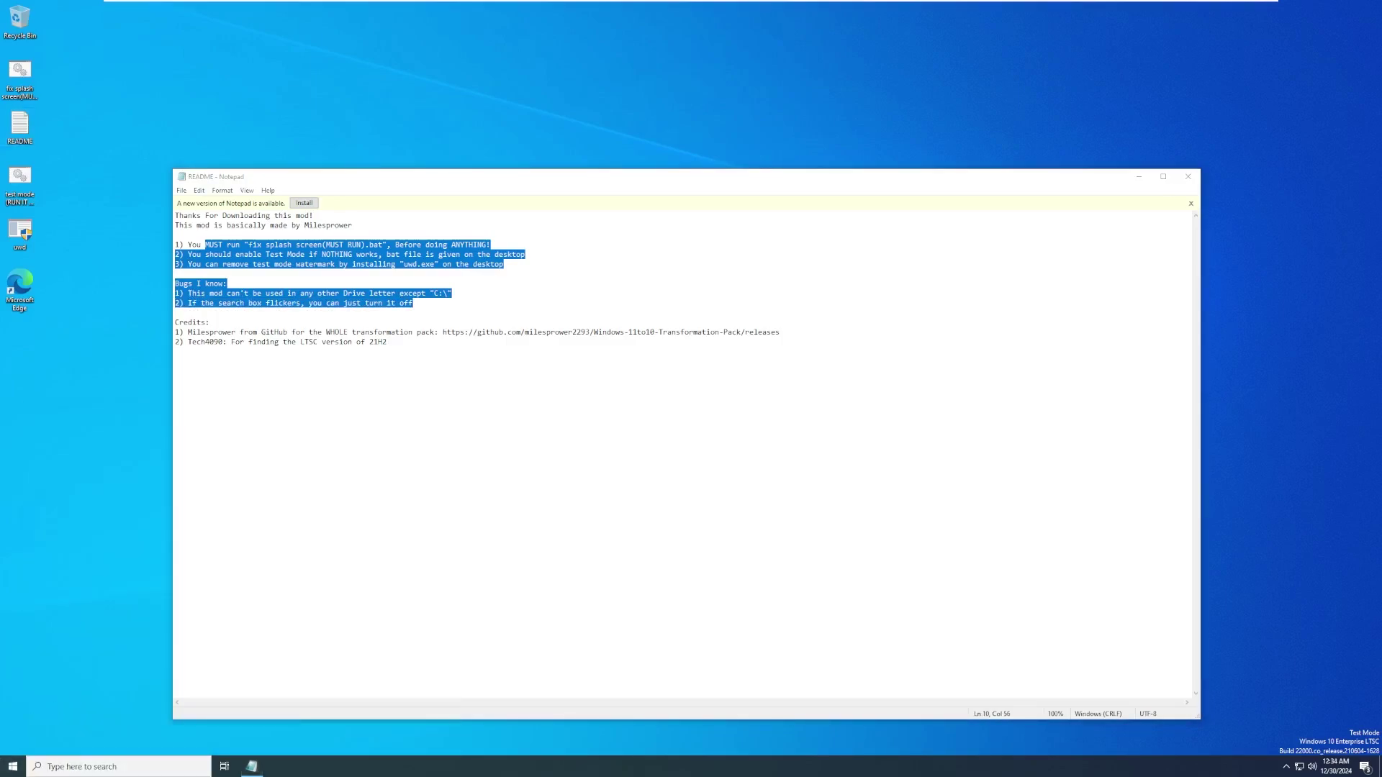
left_click(1186, 179)
left_click_drag(828, 330, 389, 284)
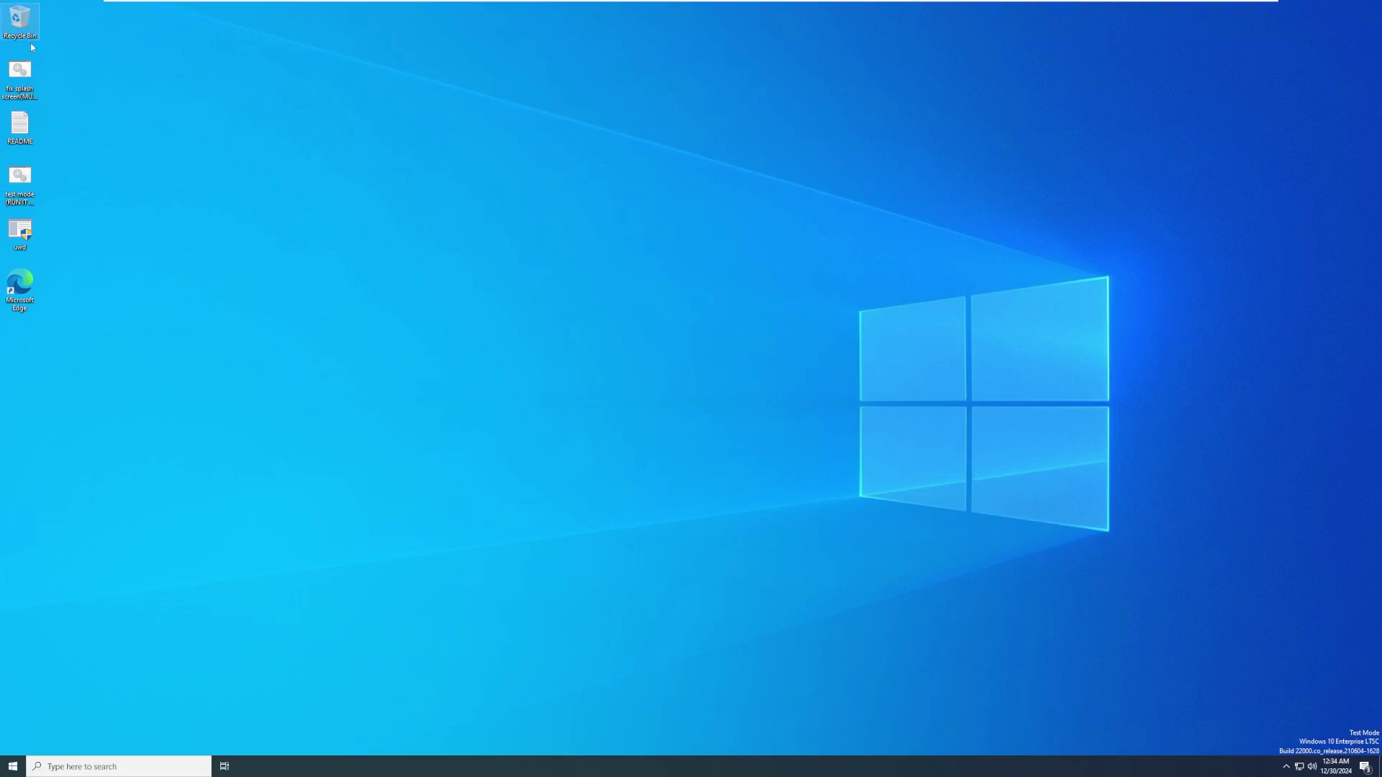
left_click(36, 97)
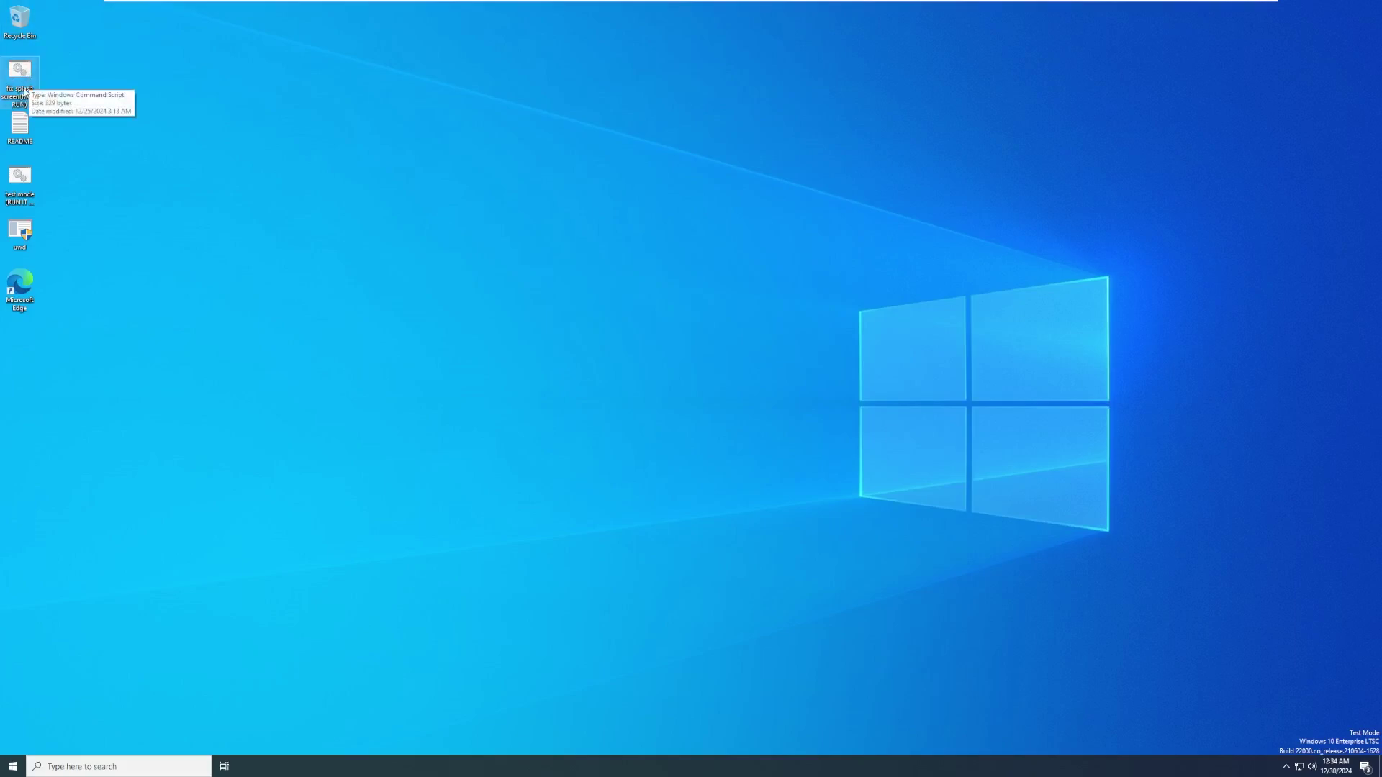
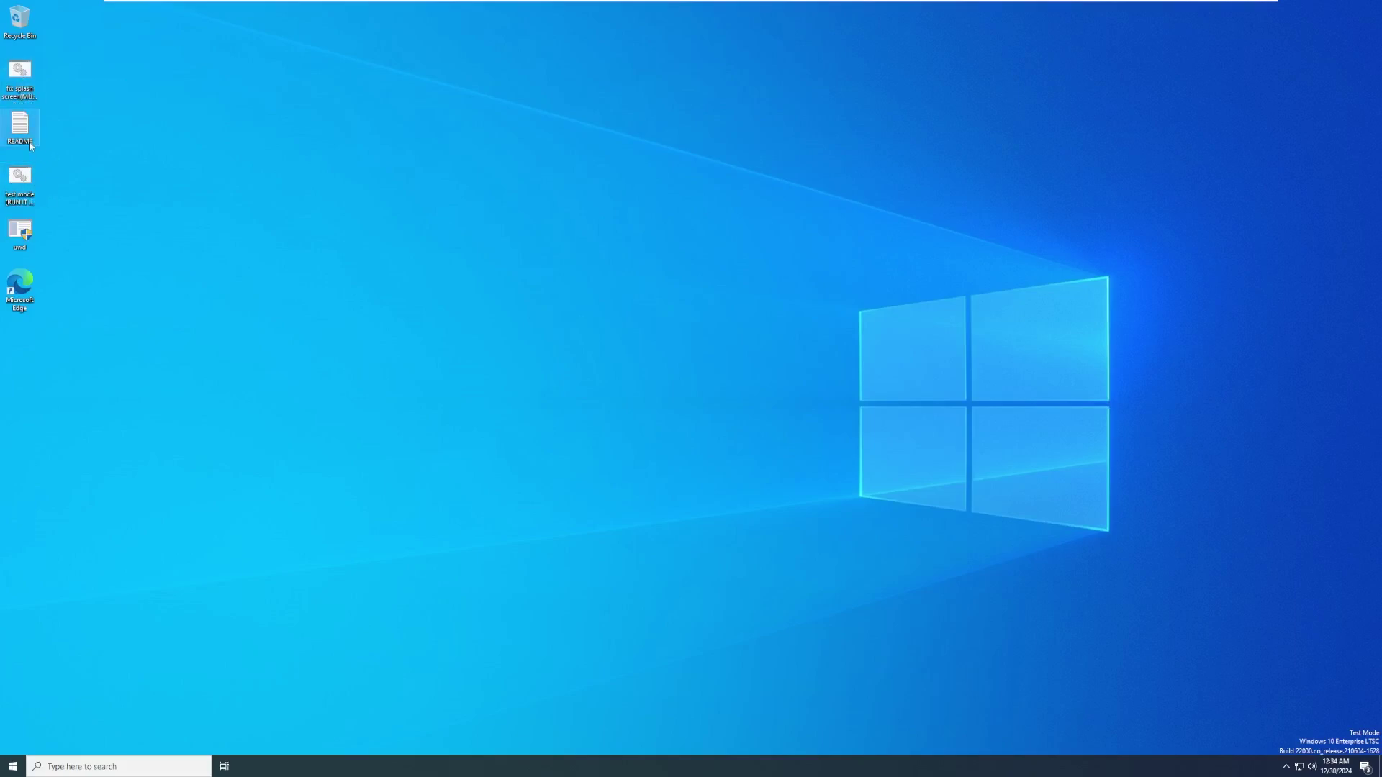
- Inspect the test mode script and uwd desktop icons, then show the notification panel
left_click(32, 196)
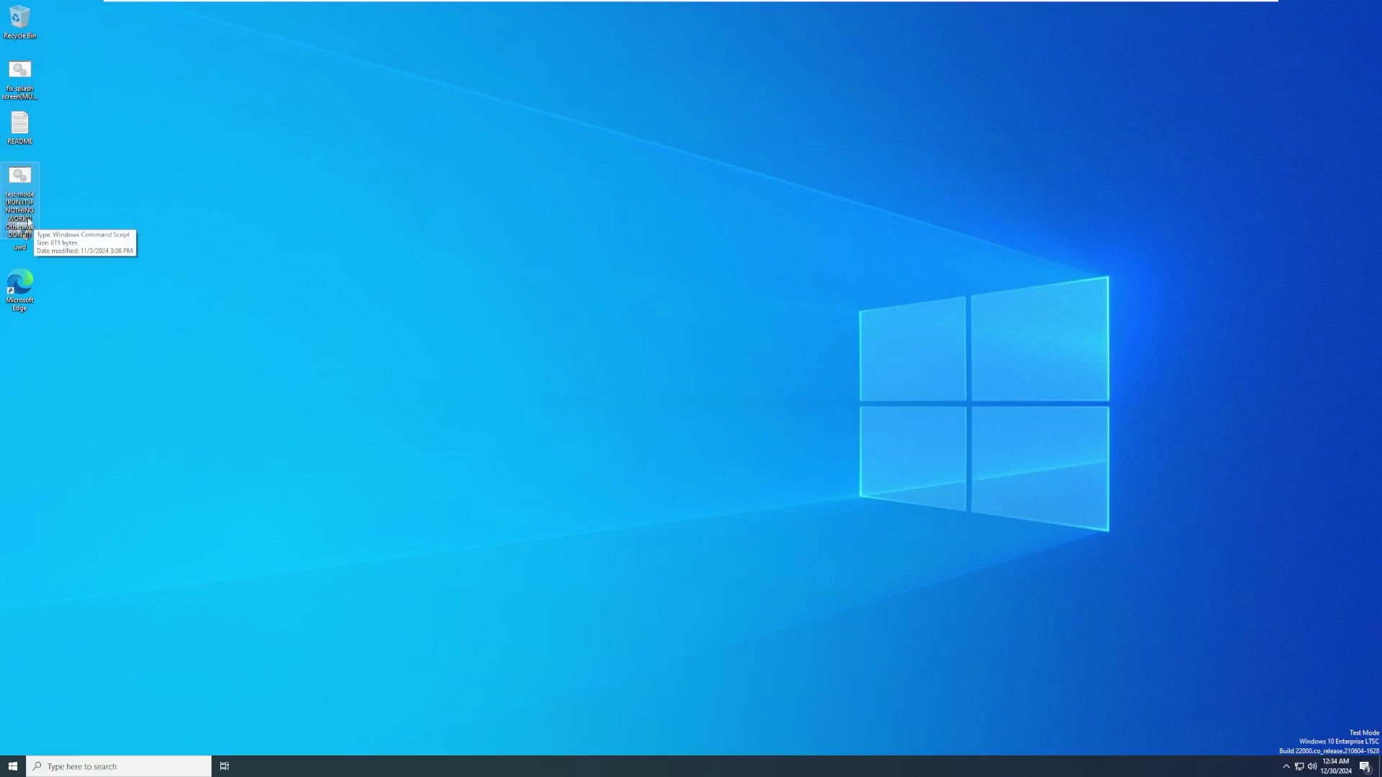
left_click(22, 245)
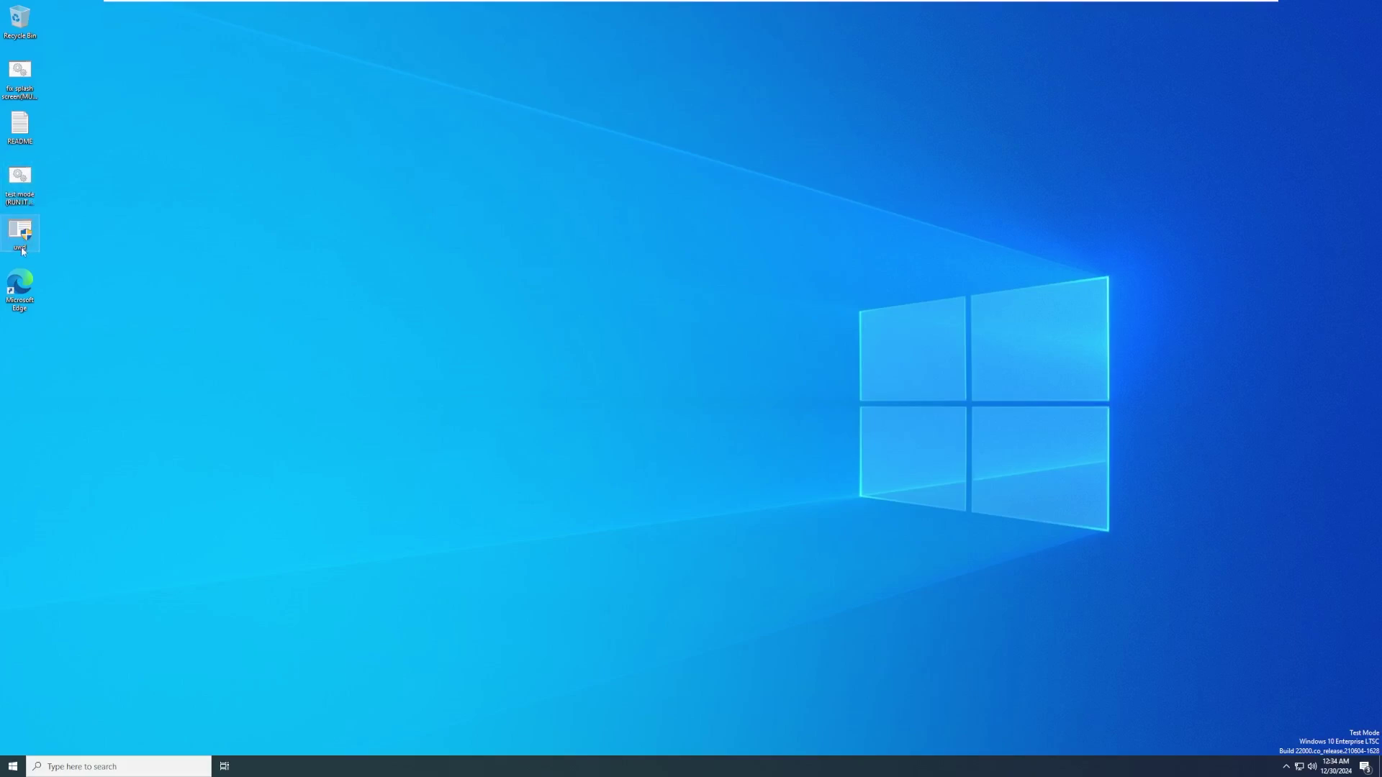
mouse_move(21, 246)
left_click(1376, 766)
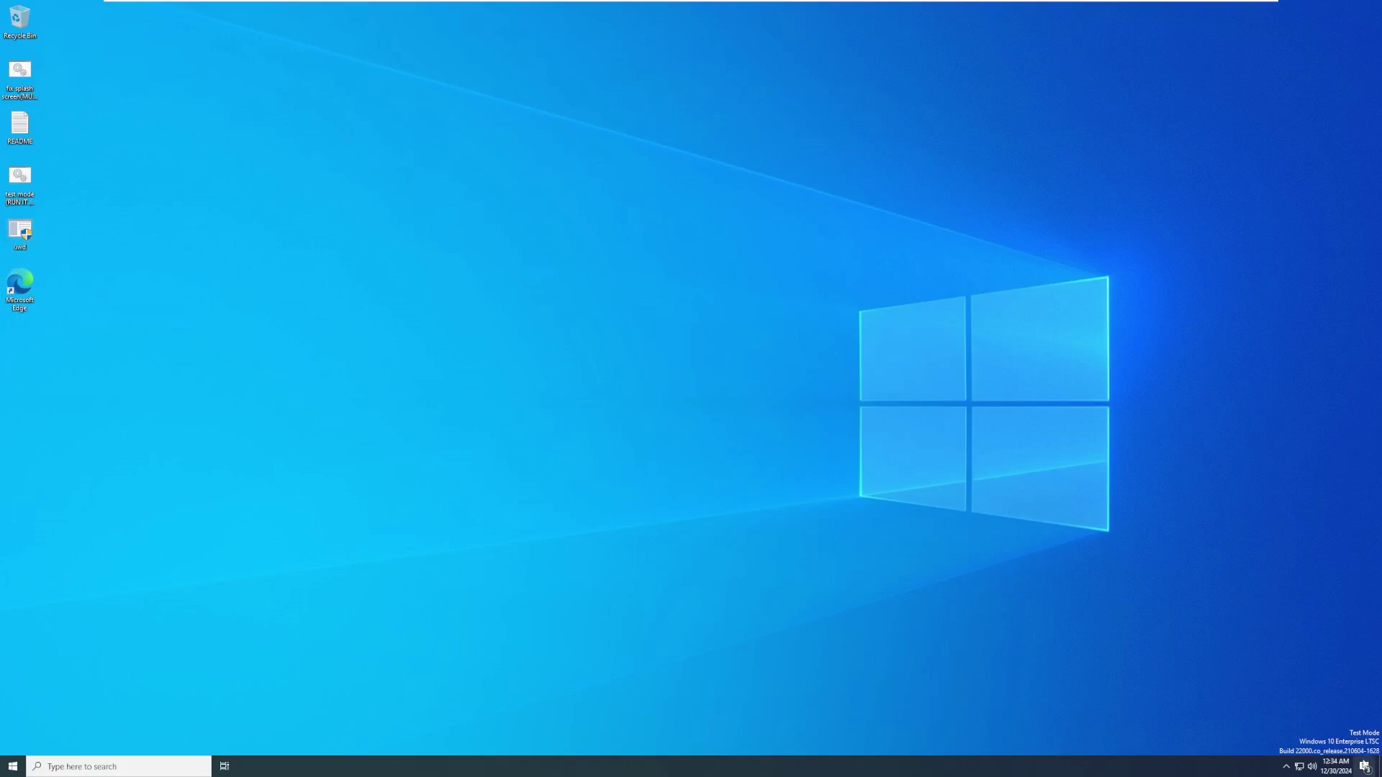
left_click(1363, 766)
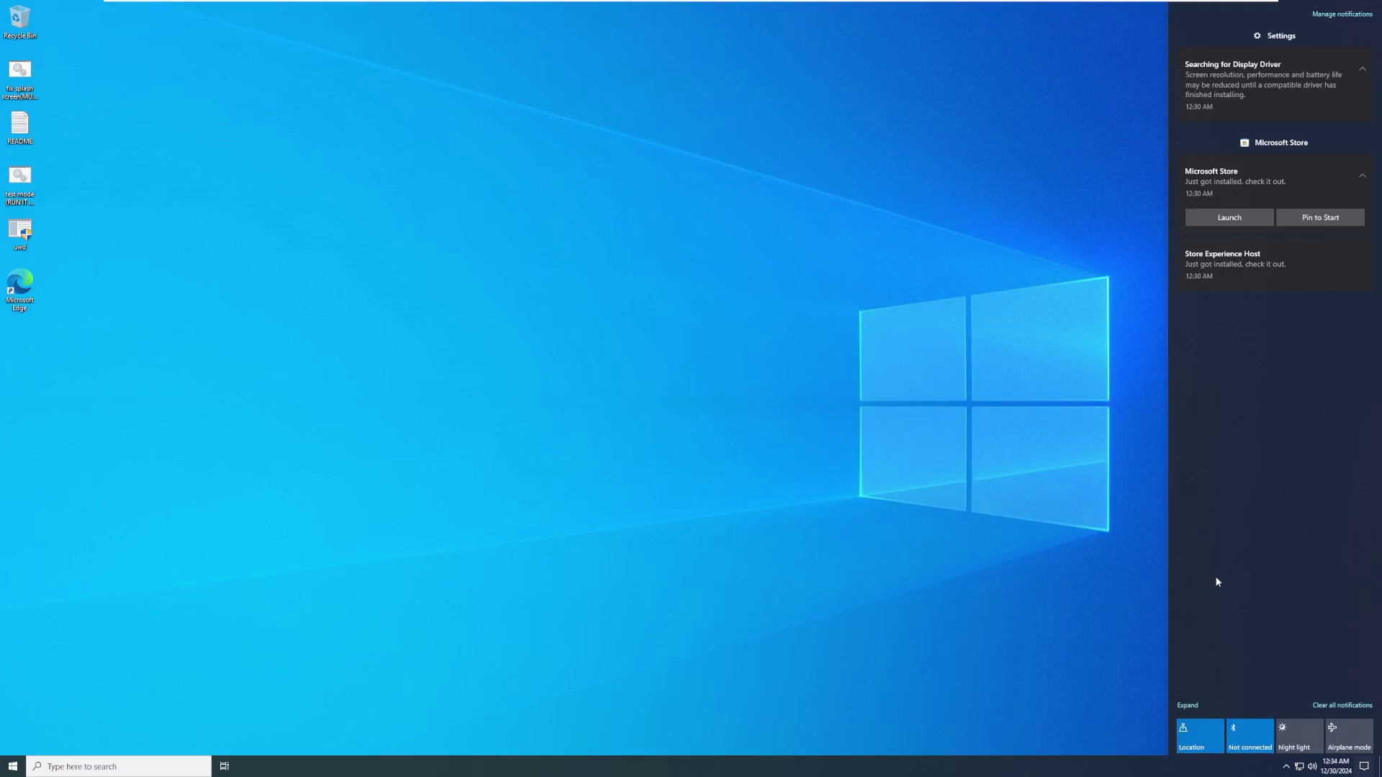
- Expand the quick action tiles, check network status, and lower the speaker volume from 67 to 64
left_click(1186, 705)
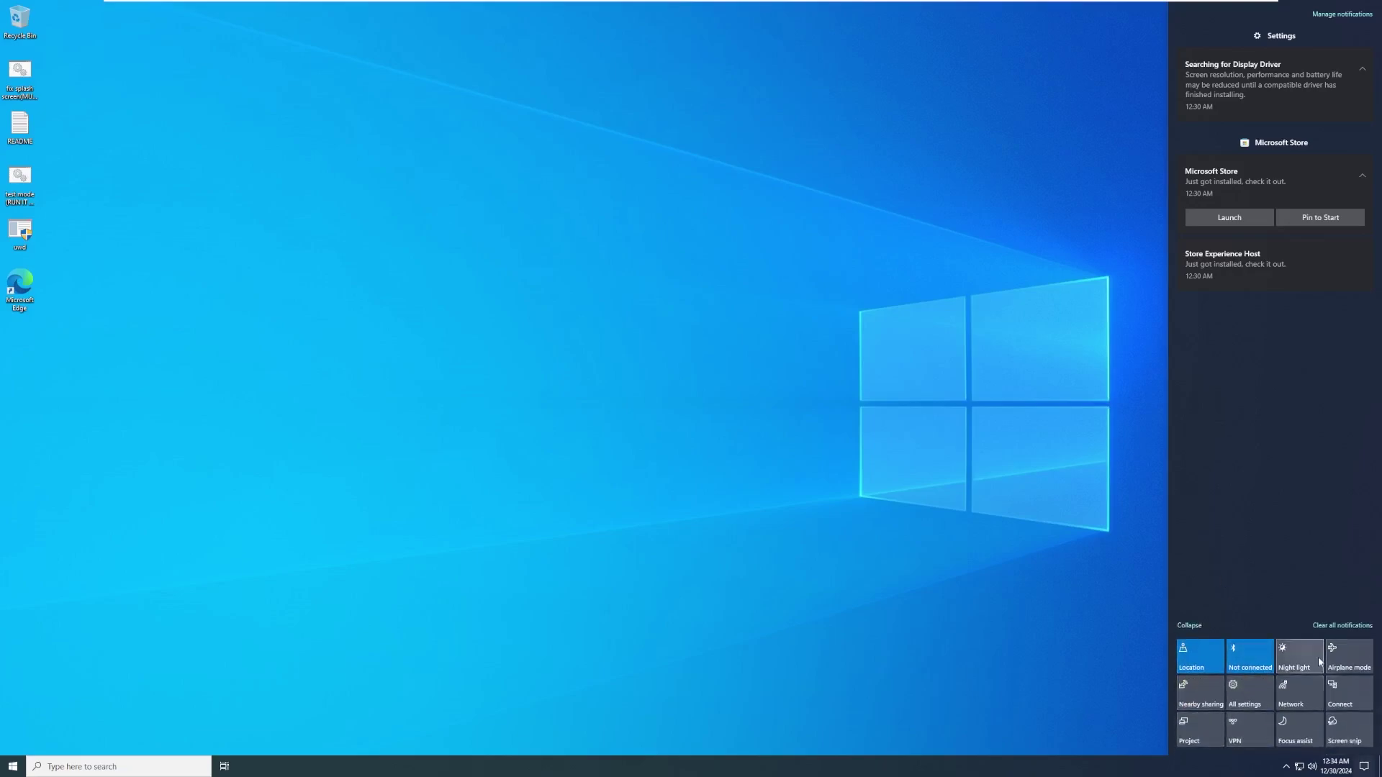
left_click(1283, 692)
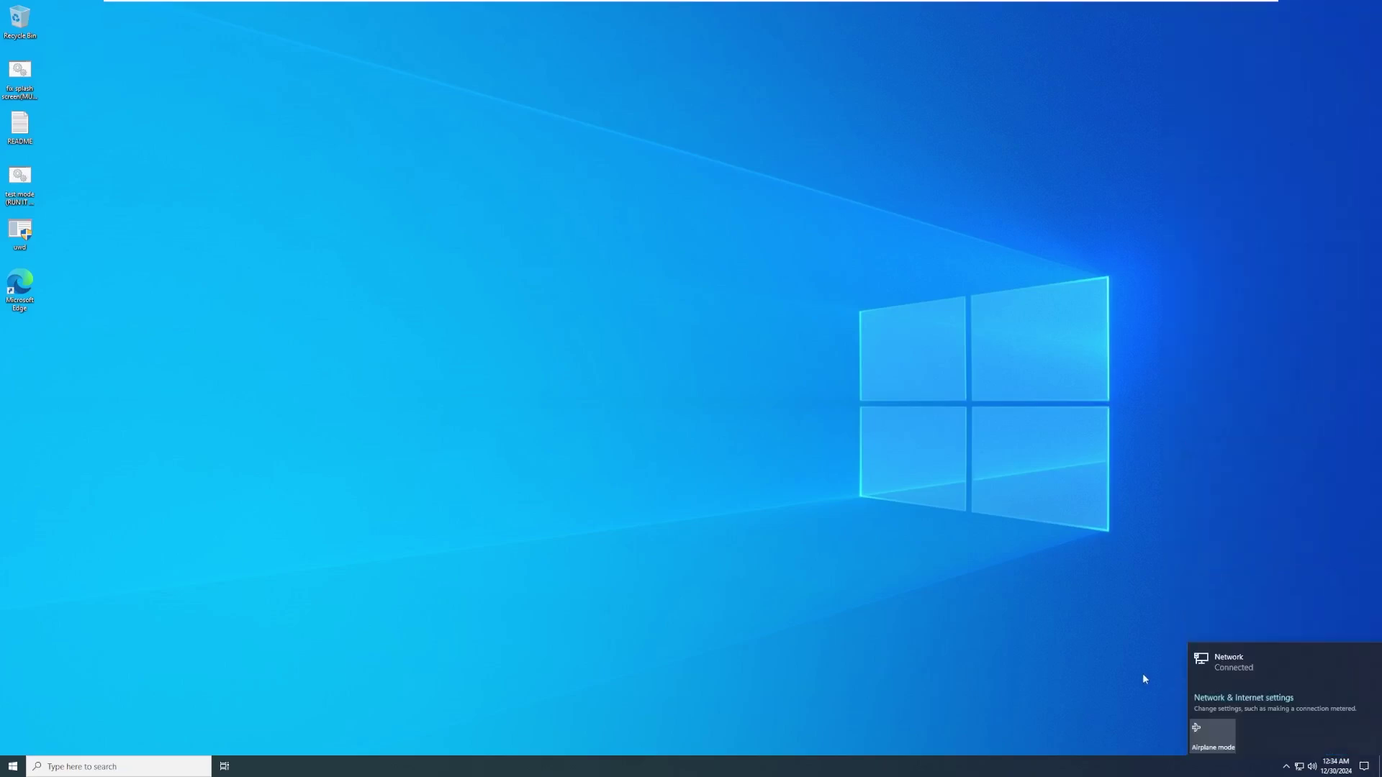
left_click(1312, 766)
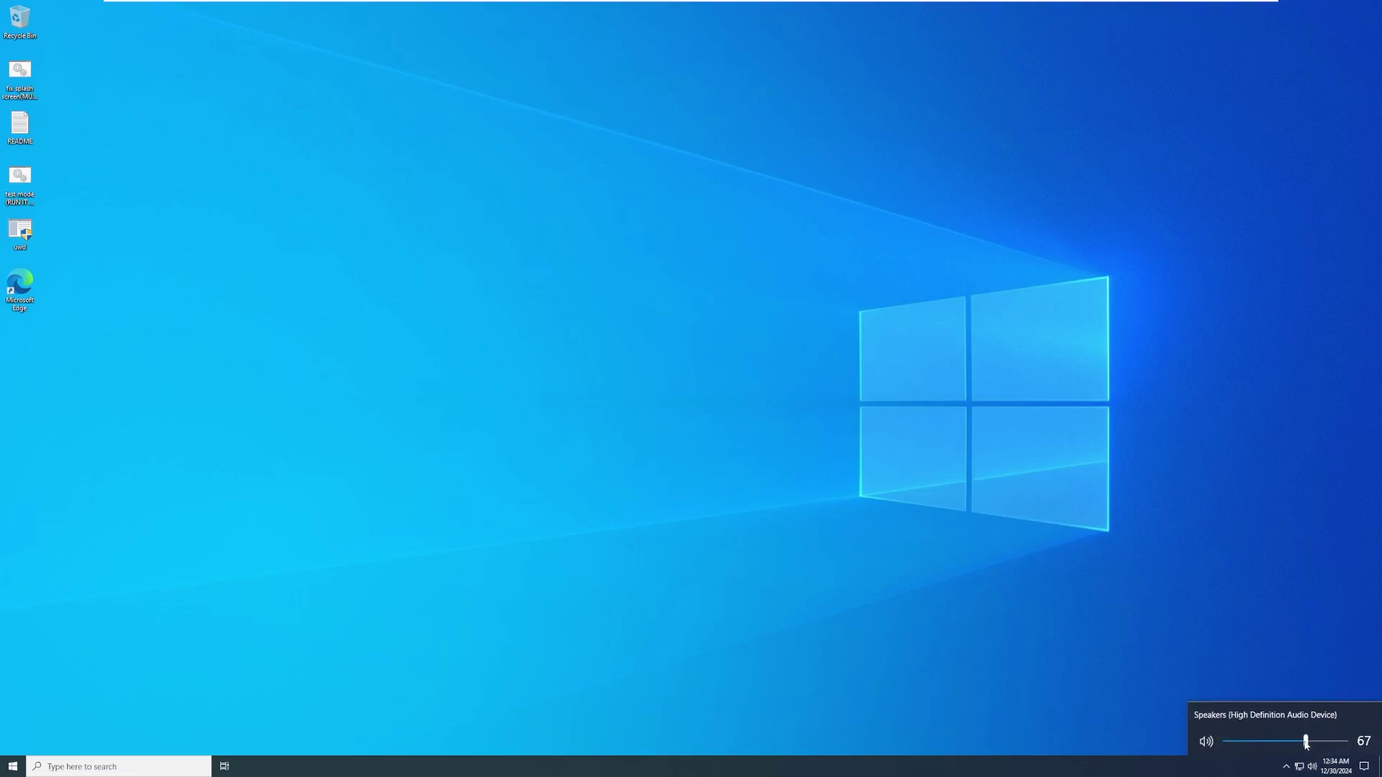
left_click_drag(1305, 742, 1302, 742)
left_click(1152, 592)
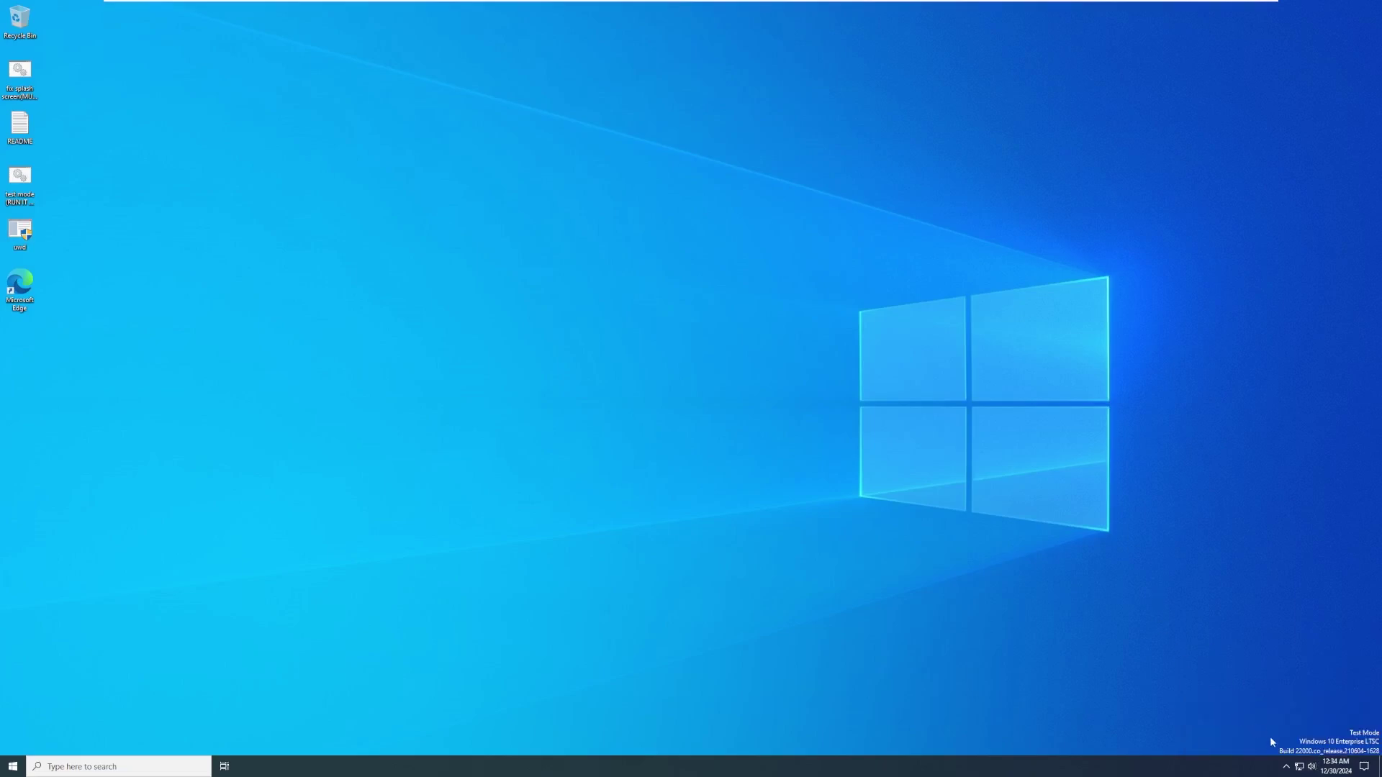
left_click(1301, 770)
left_click(887, 630)
- View the Task View activity timeline, dismiss it, and bring up the taskbar search panel
left_click(224, 766)
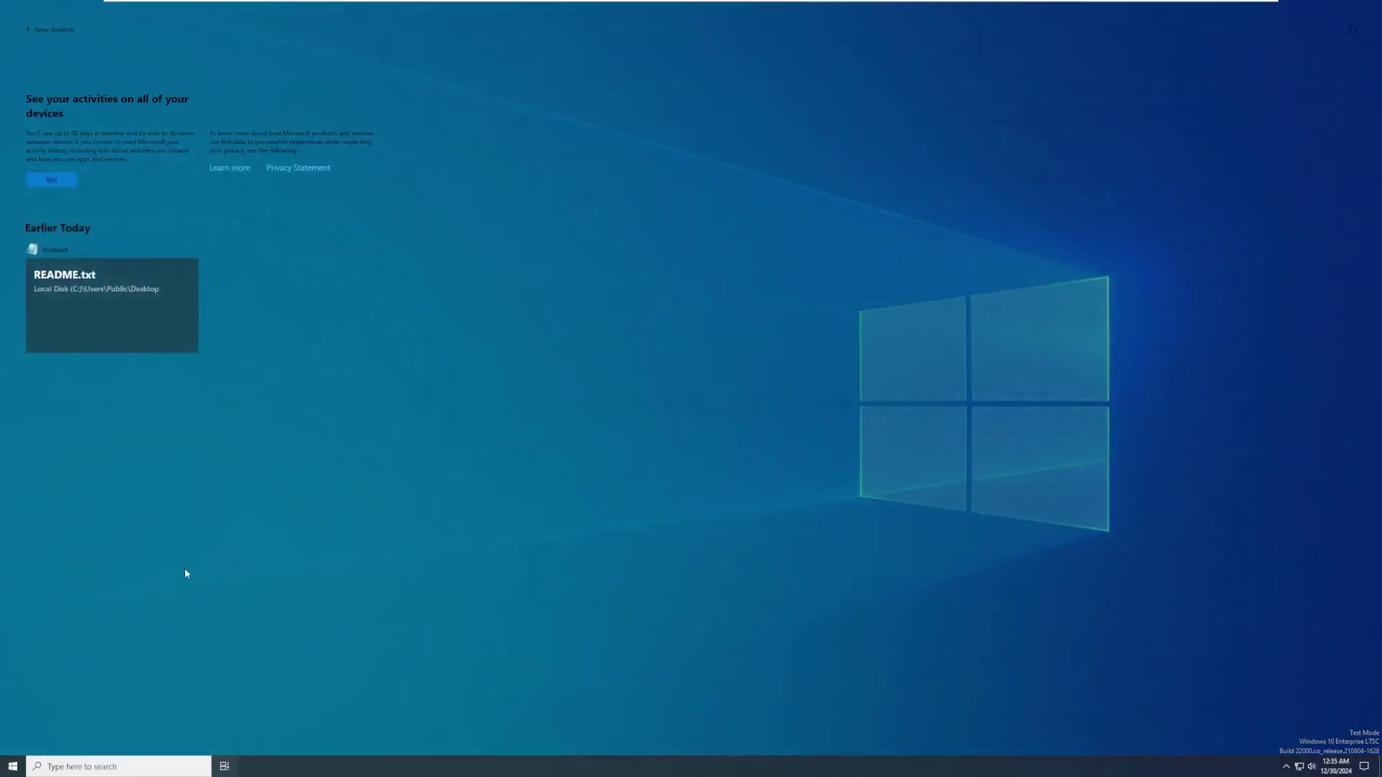
left_click(504, 364)
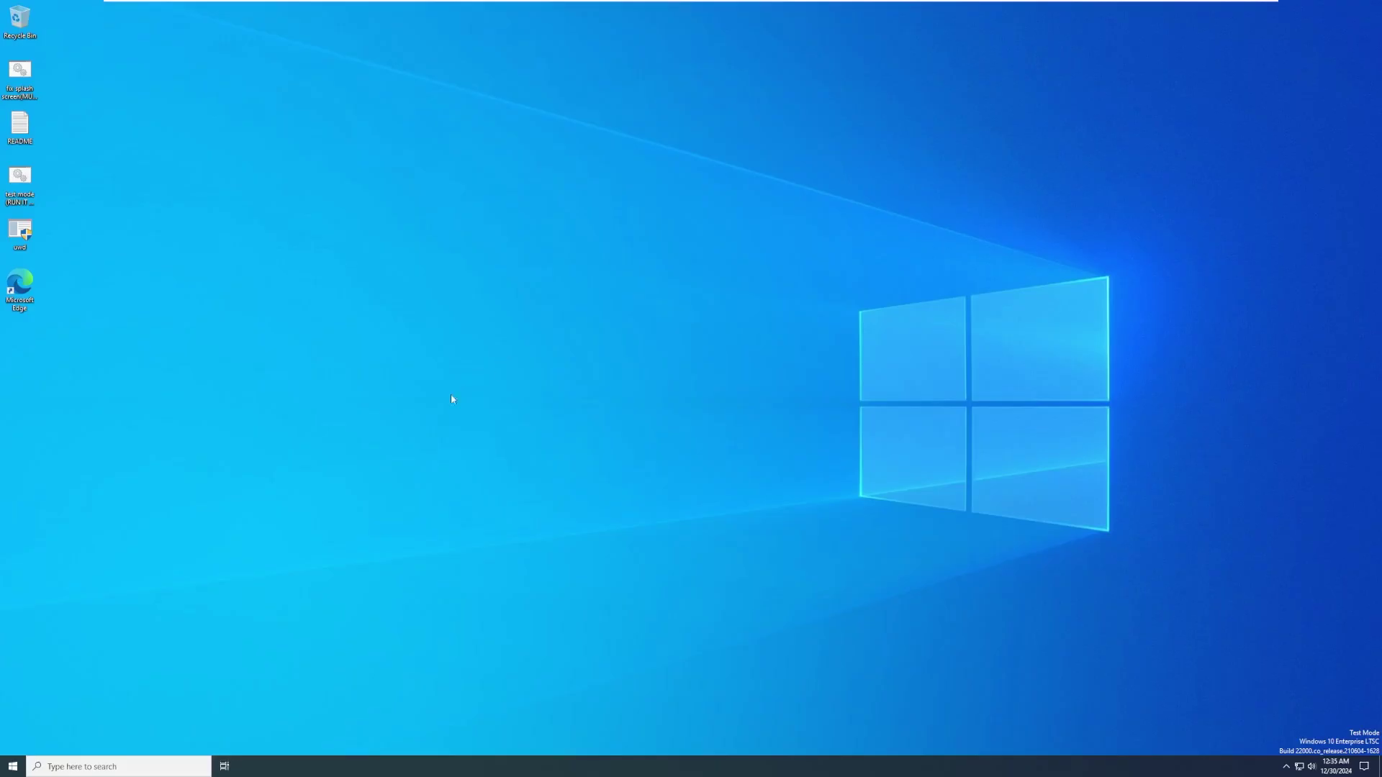
left_click(108, 765)
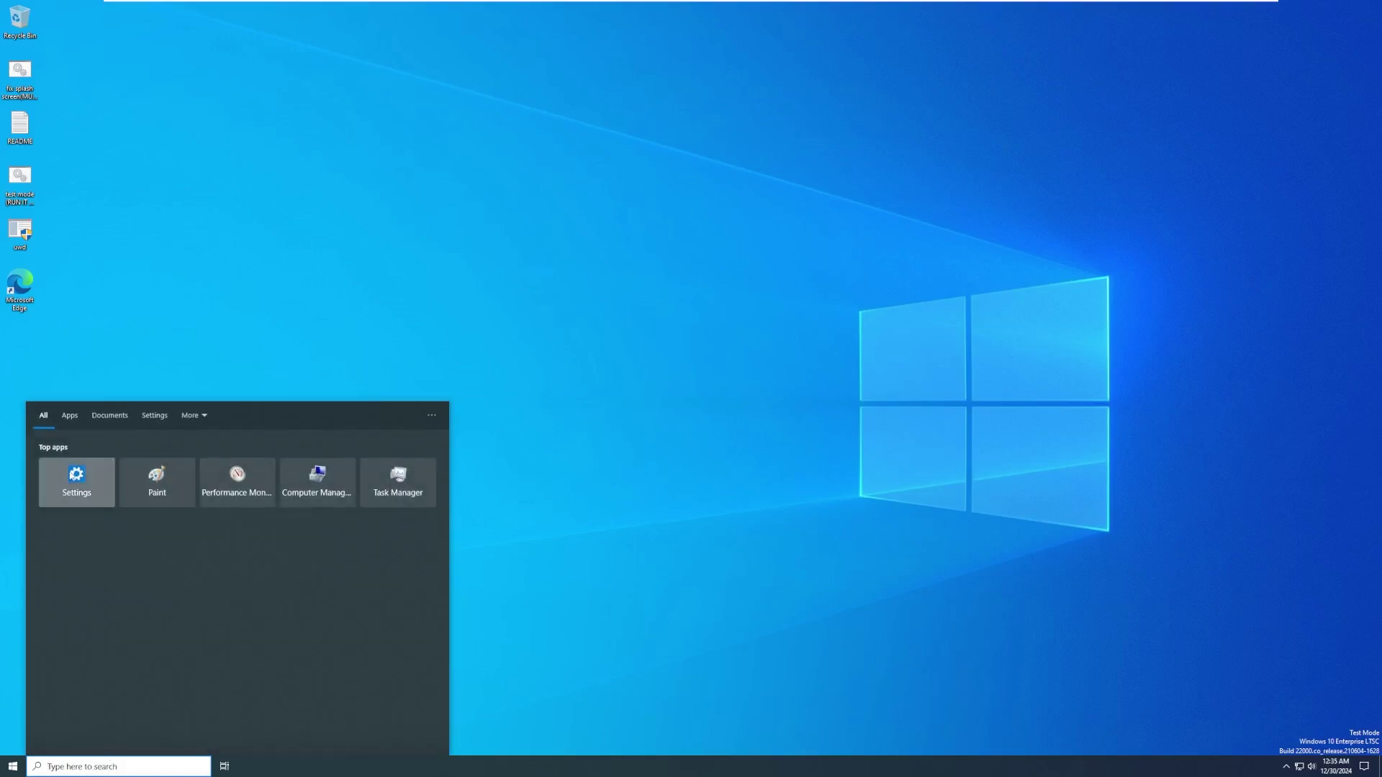
- Widen the Start menu, pin Calculator as a Start tile, then unpin it again
left_click(13, 765)
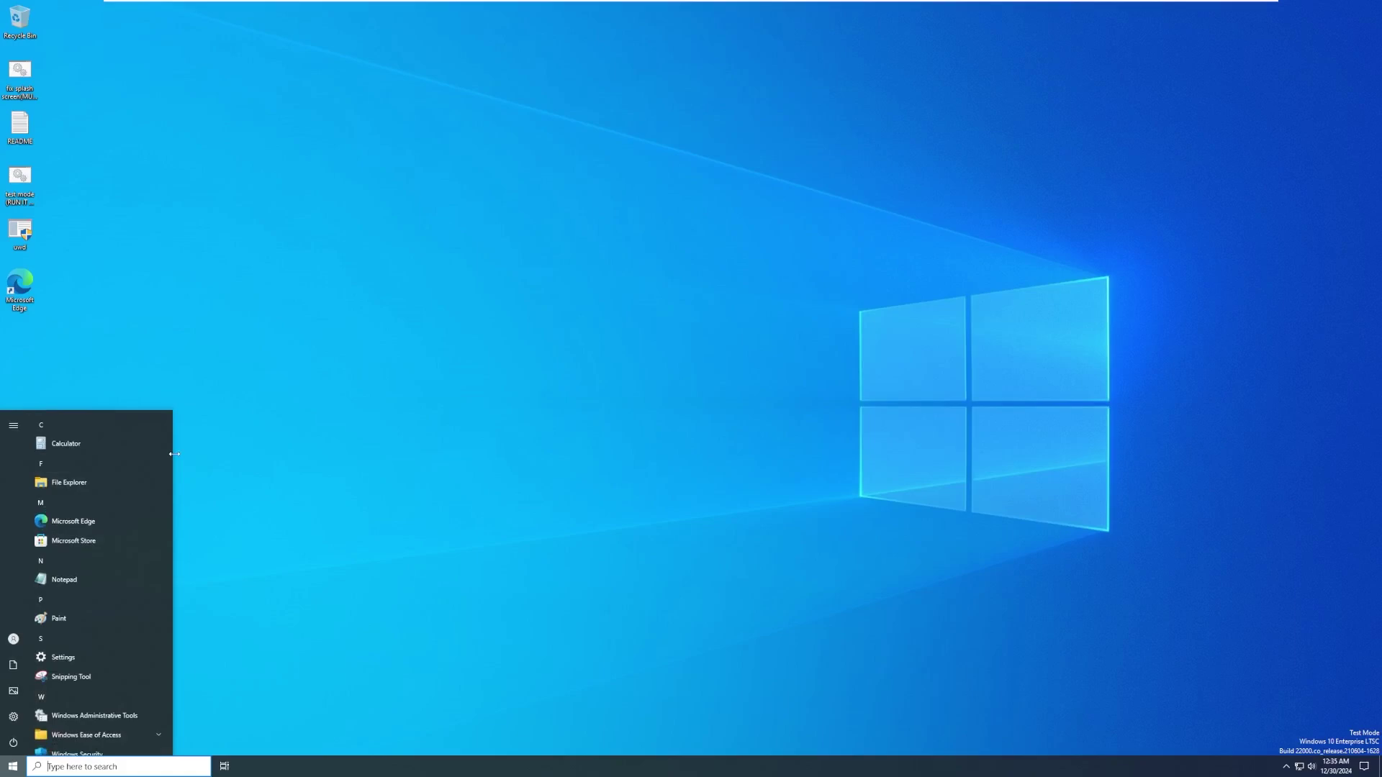
left_click_drag(174, 454, 349, 454)
right_click(87, 447)
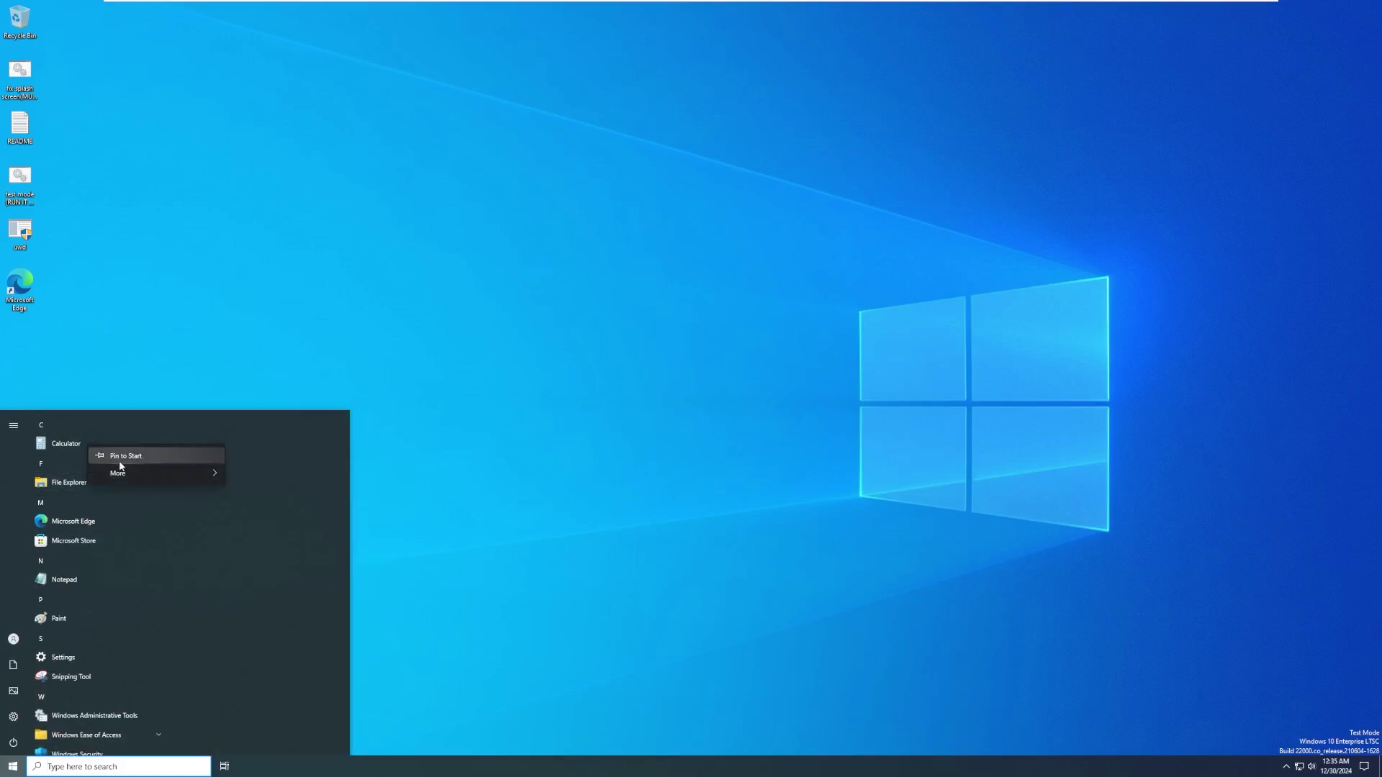
left_click(121, 459)
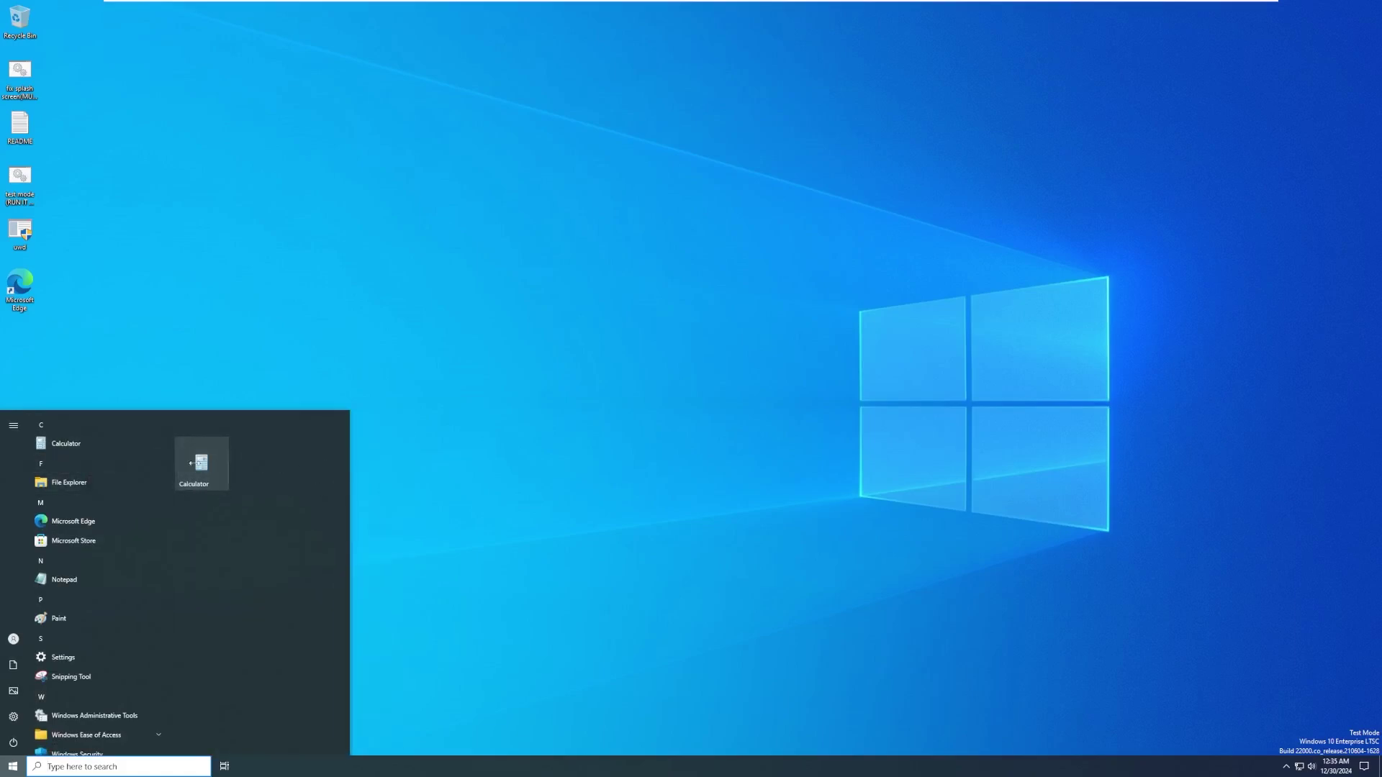
right_click(219, 467)
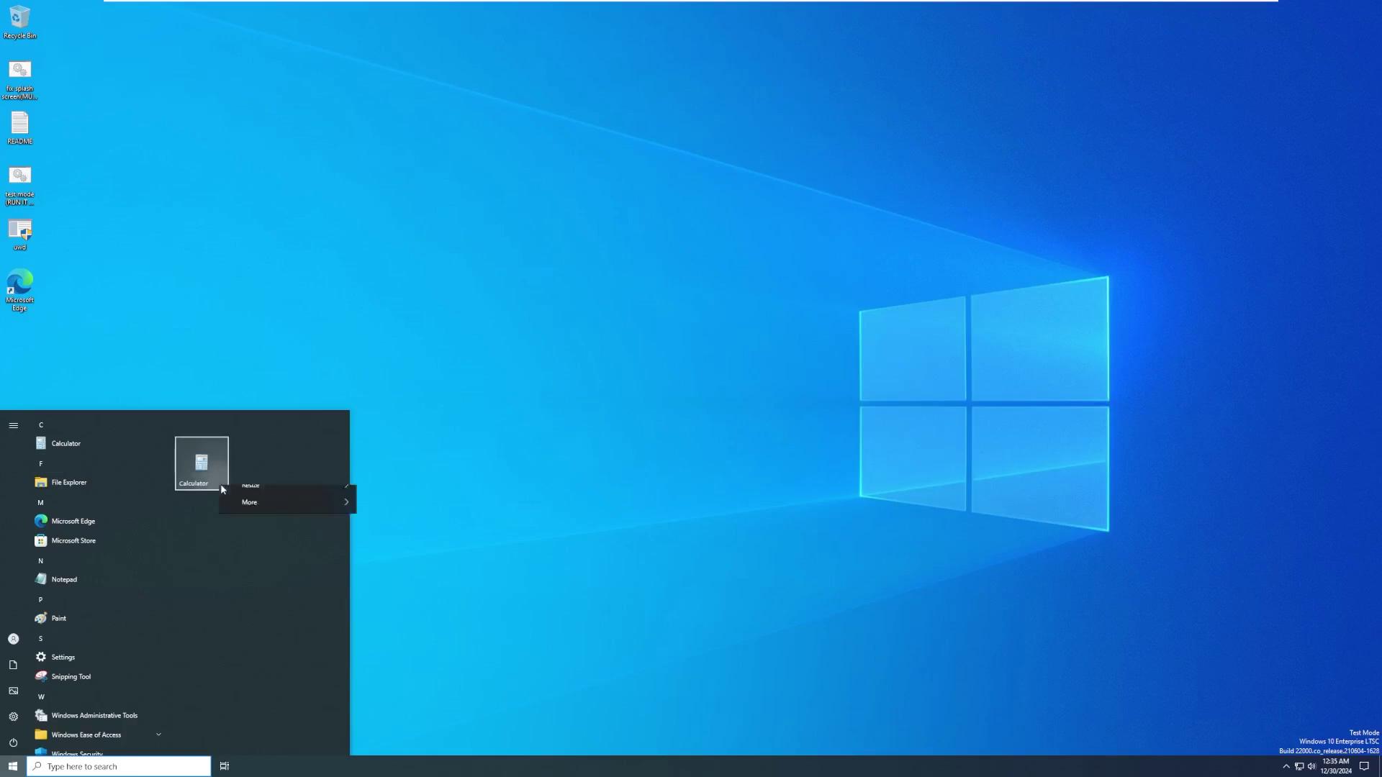
left_click(273, 495)
- Narrow the Start menu back and expand the Windows Ease of Access group
left_click_drag(349, 477, 177, 477)
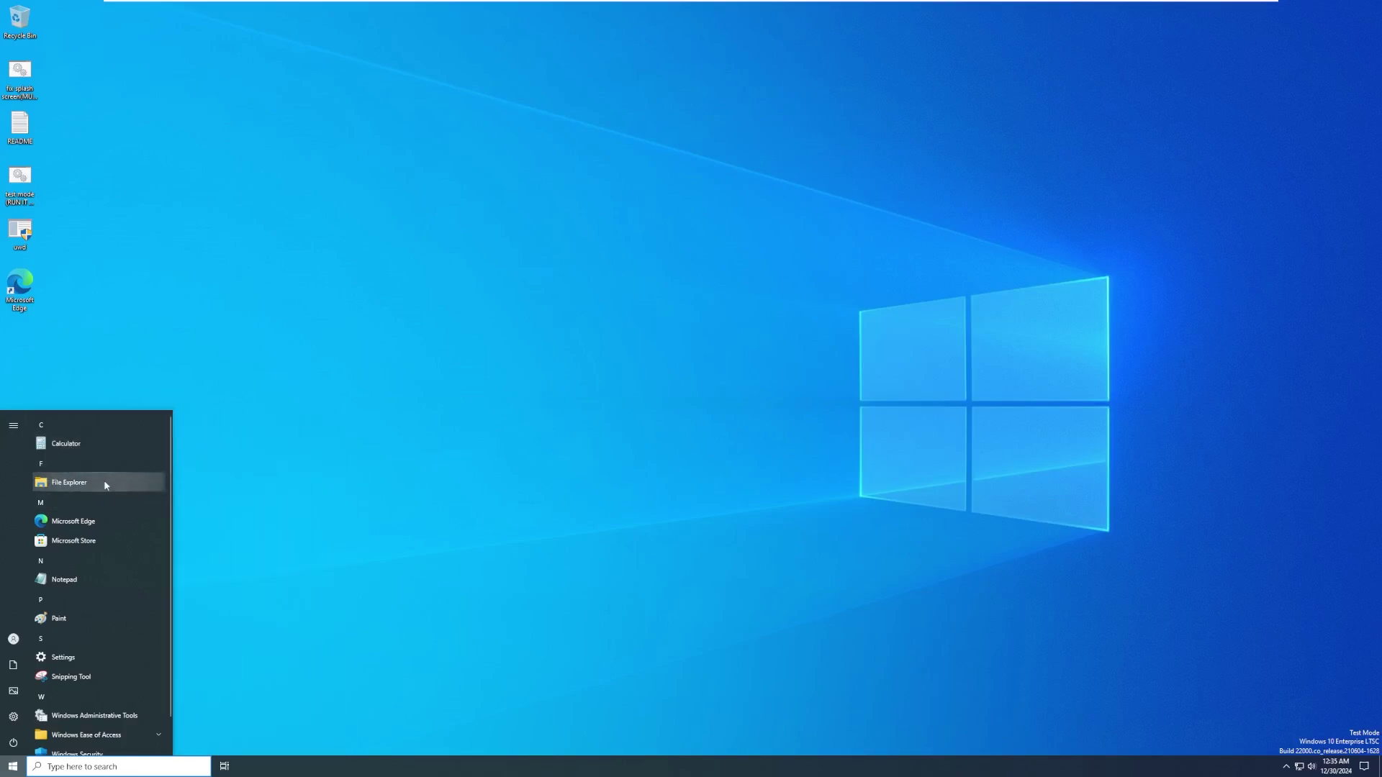
scroll(101, 486, "down", 1)
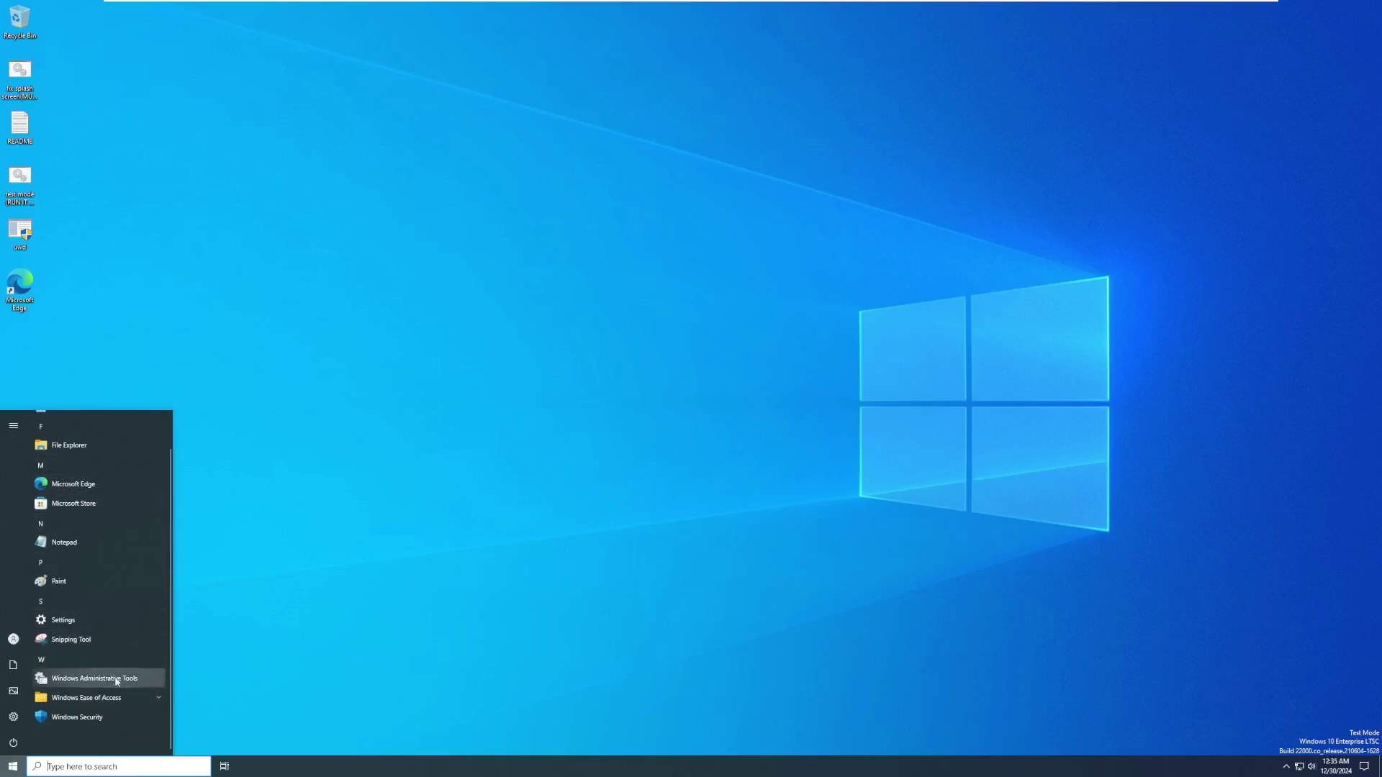
left_click(79, 697)
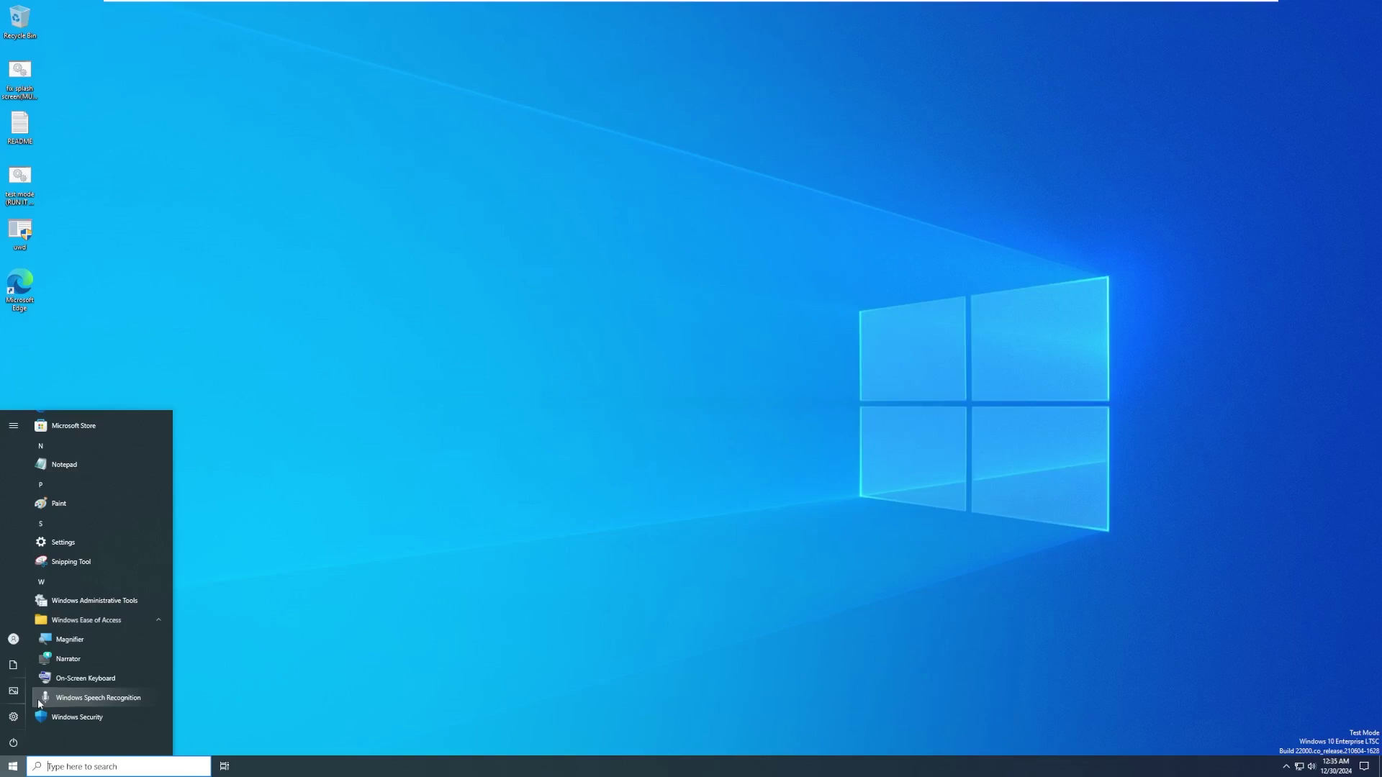
- Go to Settings > System > About for this PC
left_click(72, 543)
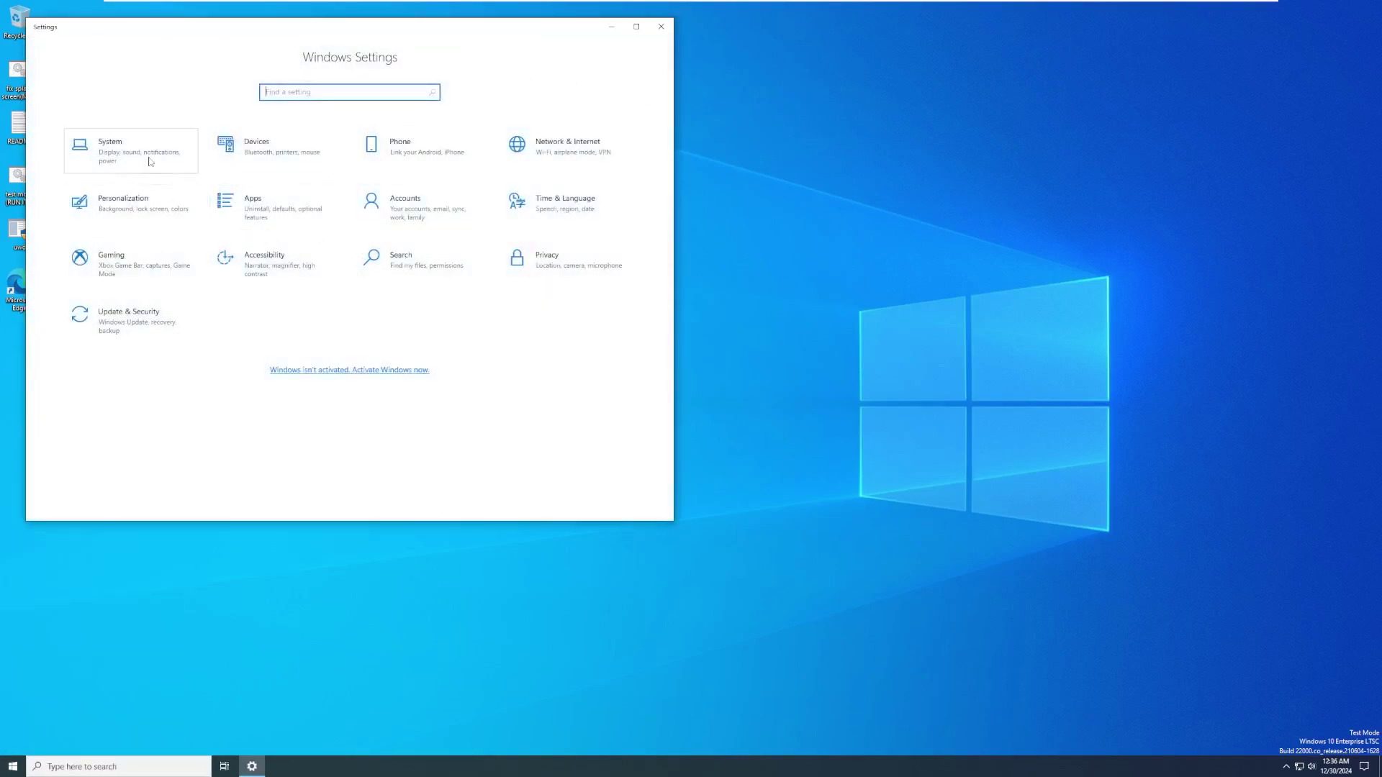
left_click(151, 159)
left_click(33, 30)
left_click(136, 158)
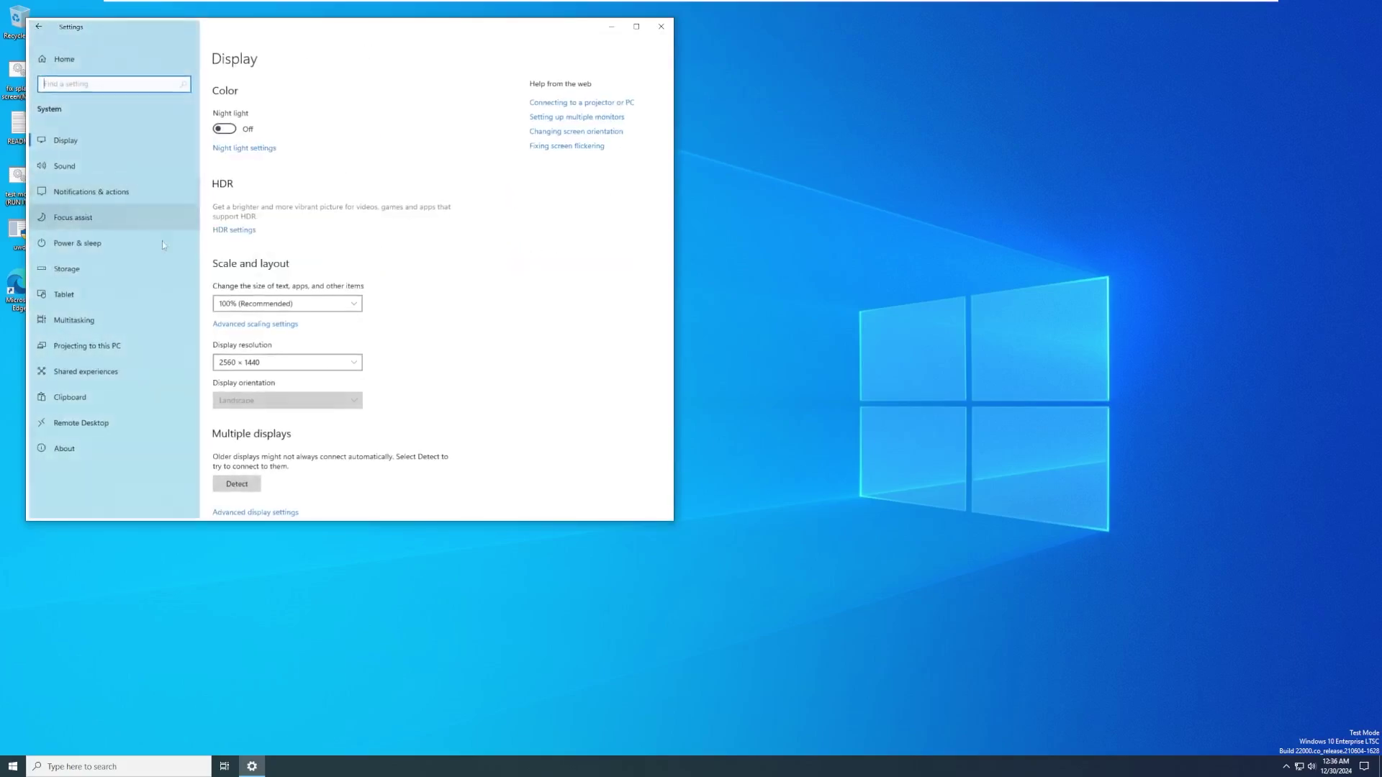
left_click(119, 448)
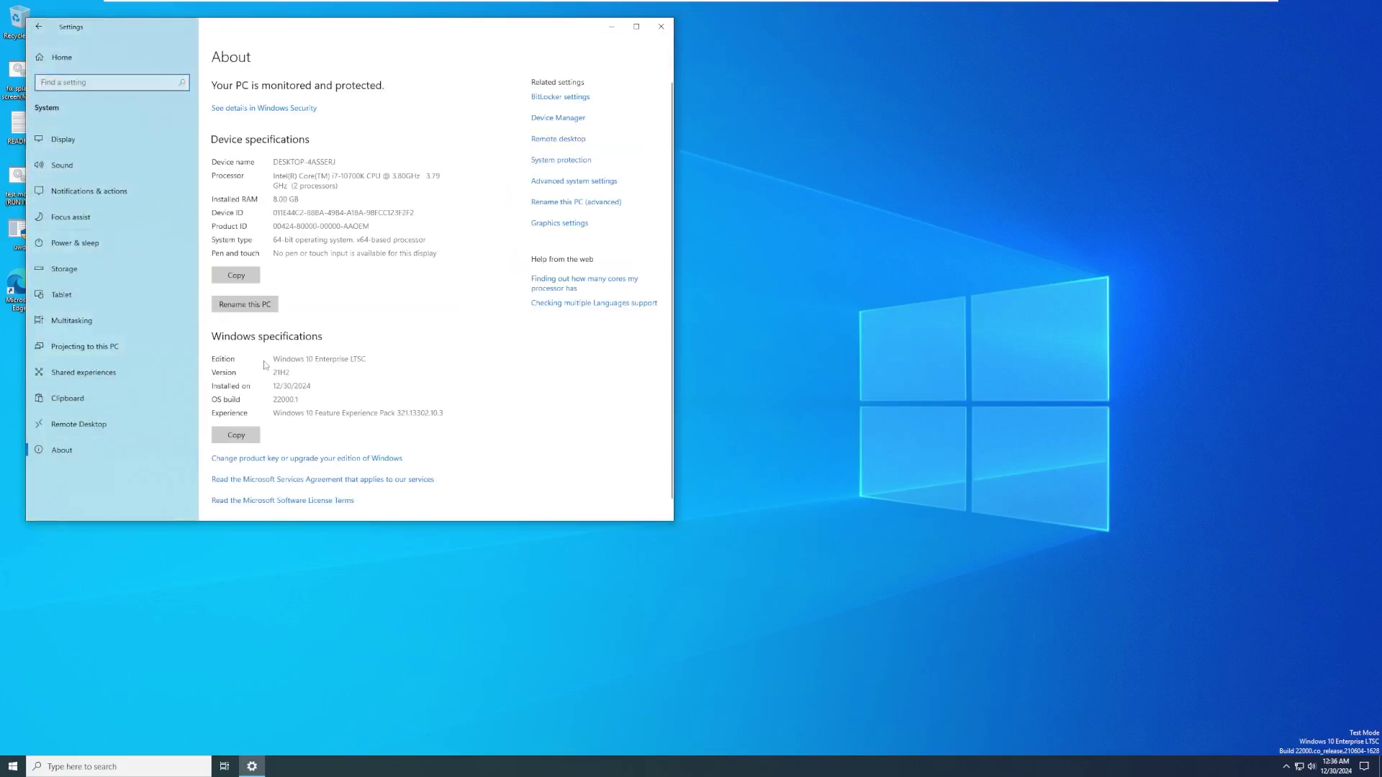
- Highlight the Windows 10 Enterprise LTSC edition and OS build 22000.1, then close Settings
mouse_move(273, 364)
left_mouse_down()
mouse_move(365, 358)
mouse_move(286, 358)
mouse_move(291, 373)
mouse_move(273, 372)
left_mouse_up()
left_click_drag(272, 399, 299, 400)
left_click(316, 418)
left_click(661, 27)
left_click_drag(450, 258, 1112, 531)
left_click_drag(1098, 423, 858, 286)
- Launch Task Manager from the taskbar with full details, centred on screen
right_click(752, 764)
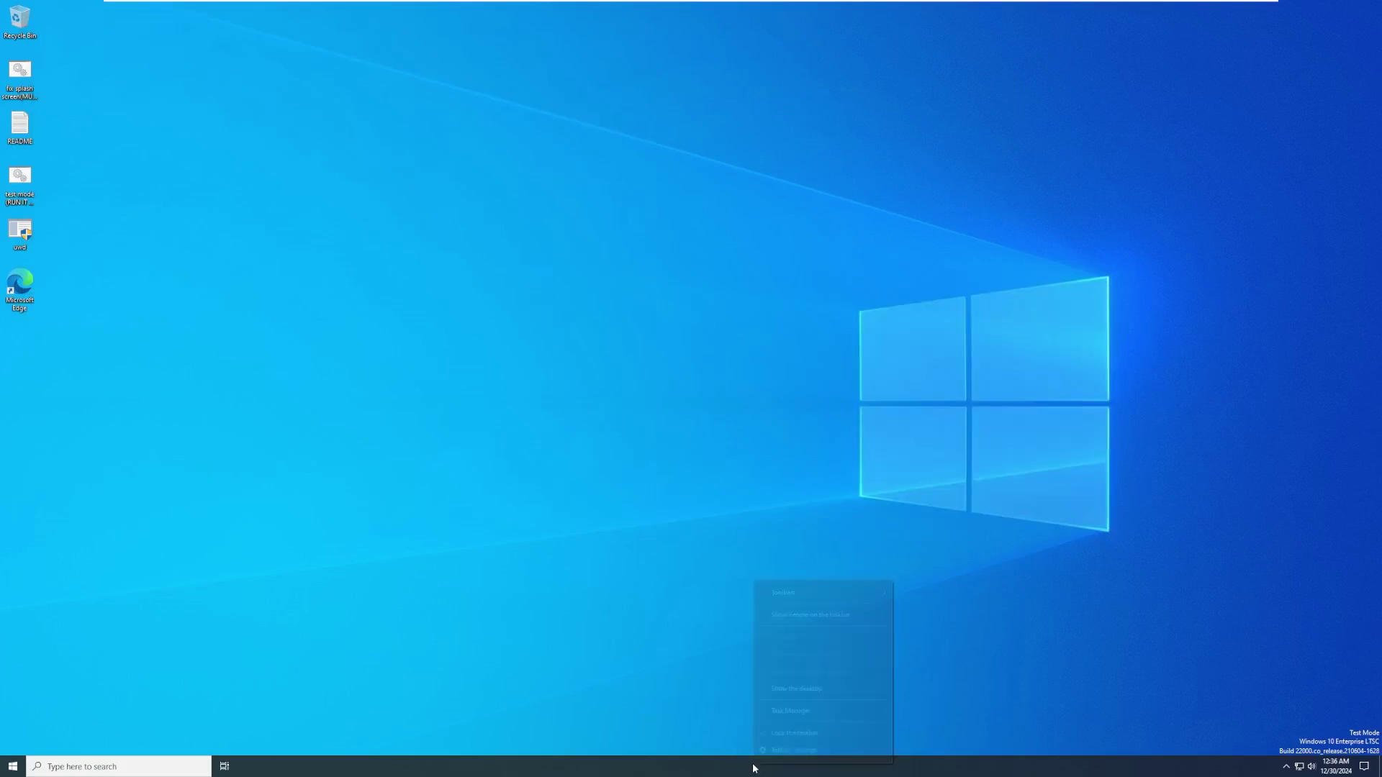
left_click(778, 711)
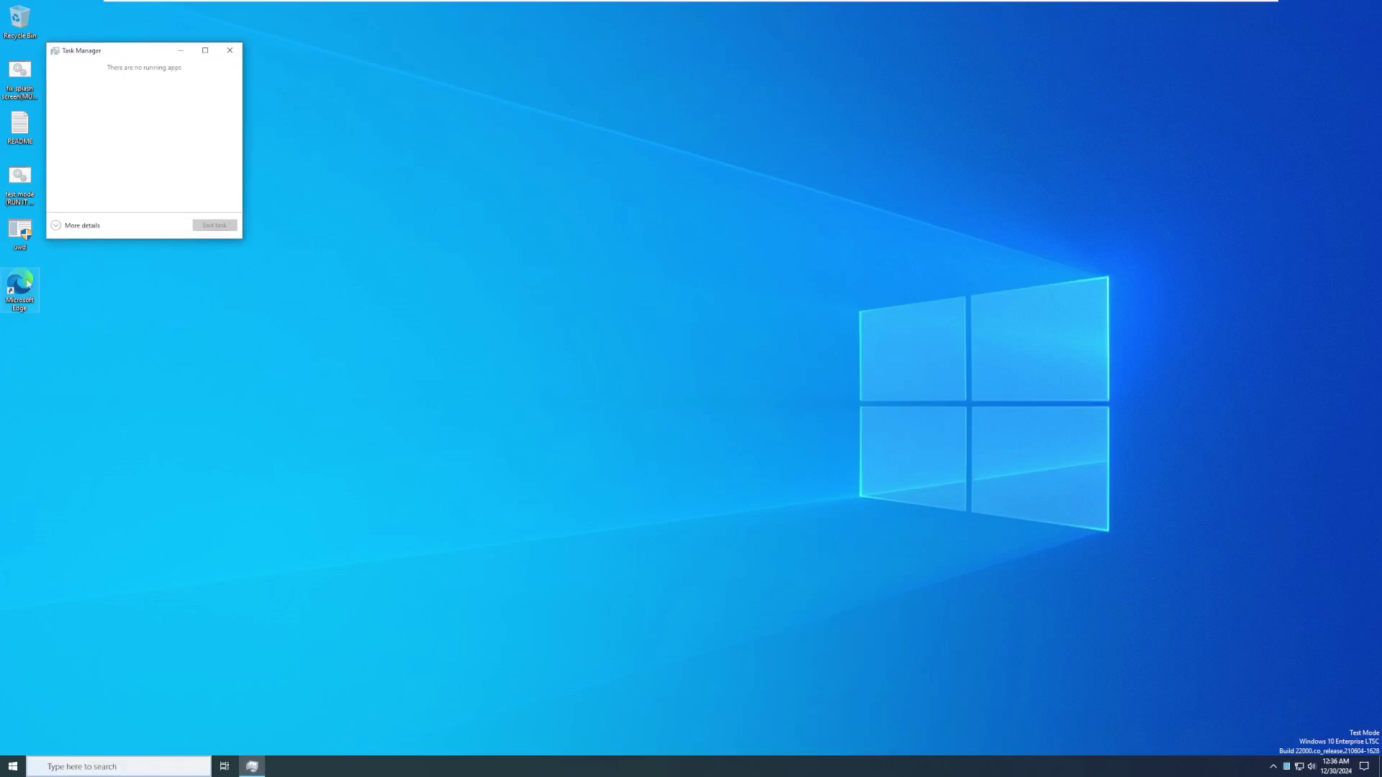
left_click(79, 225)
left_click_drag(165, 55, 683, 157)
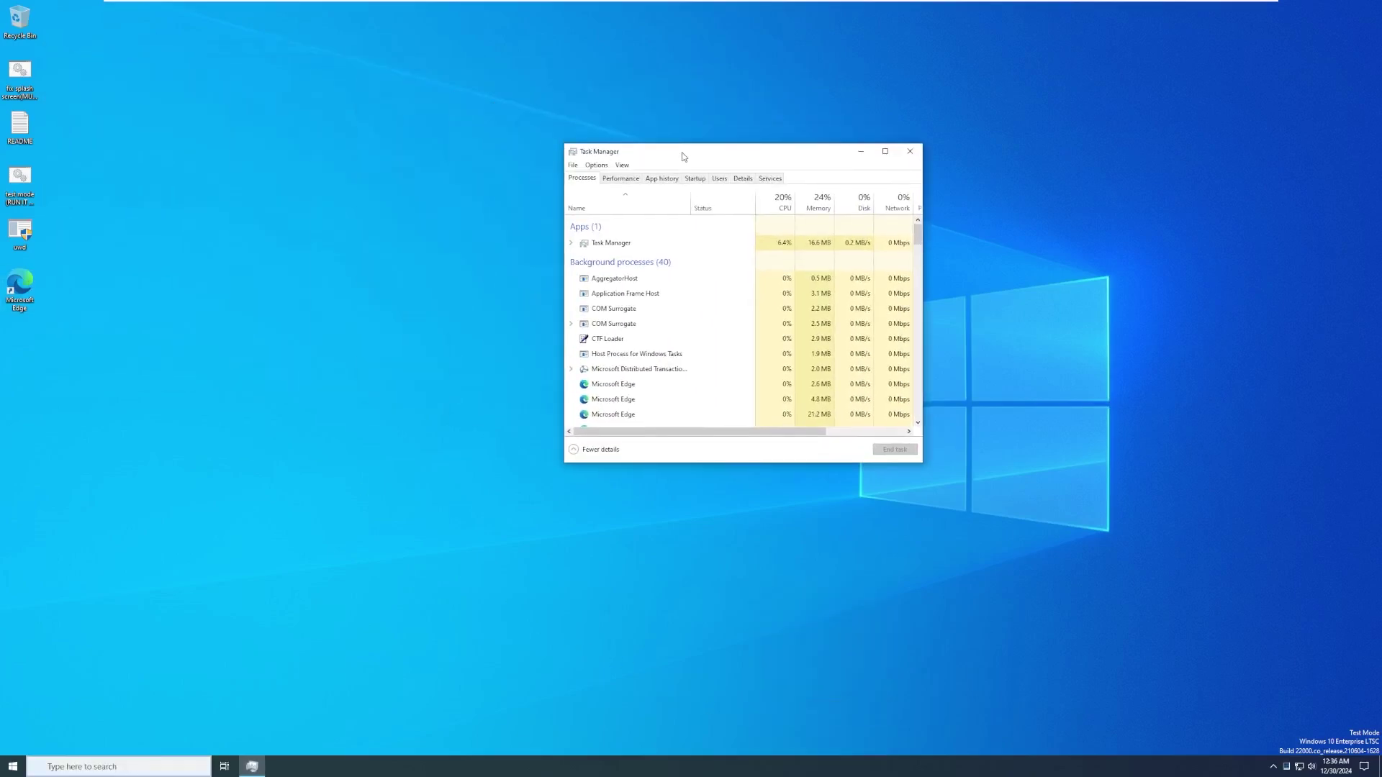
- Show the Memory performance graph: 8.0 GB total, 1.9 GB in use
left_click(620, 178)
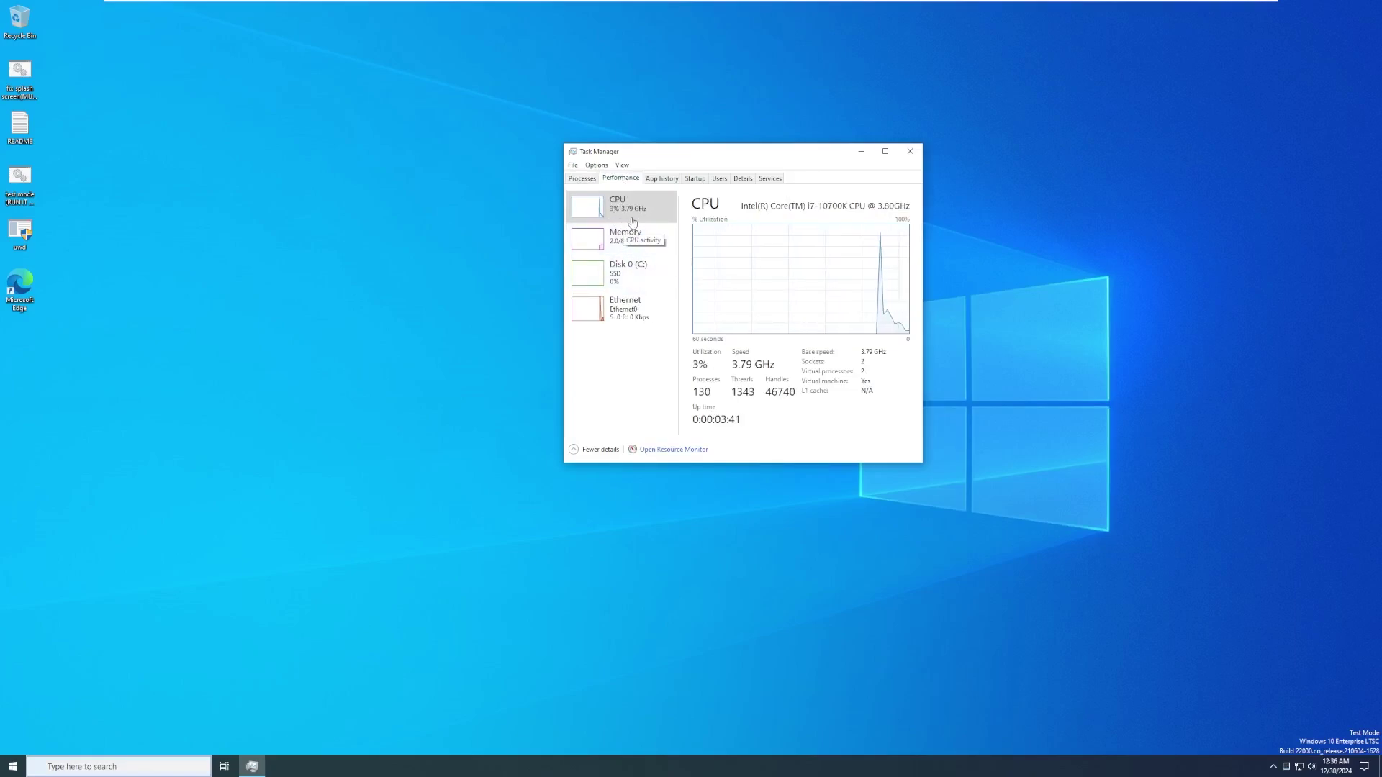
left_click(644, 246)
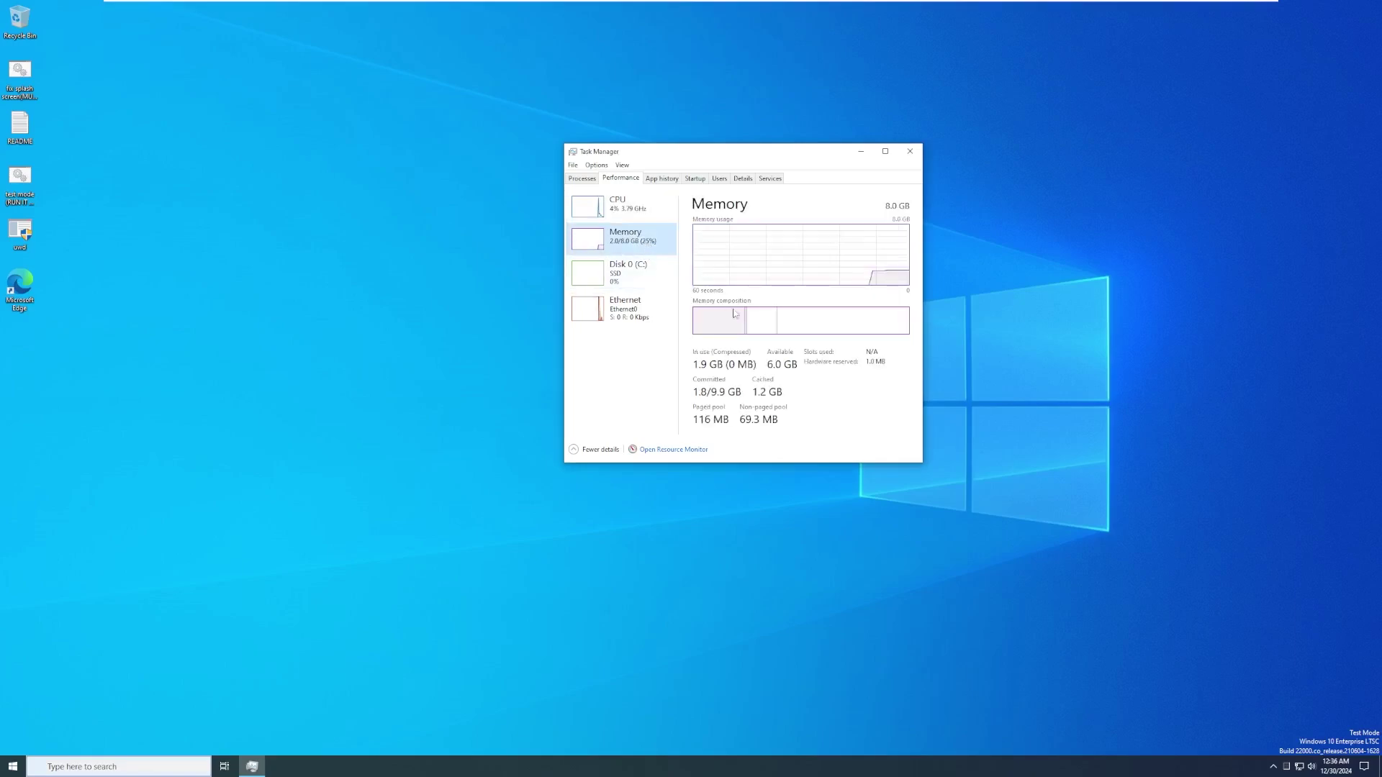
mouse_move(744, 321)
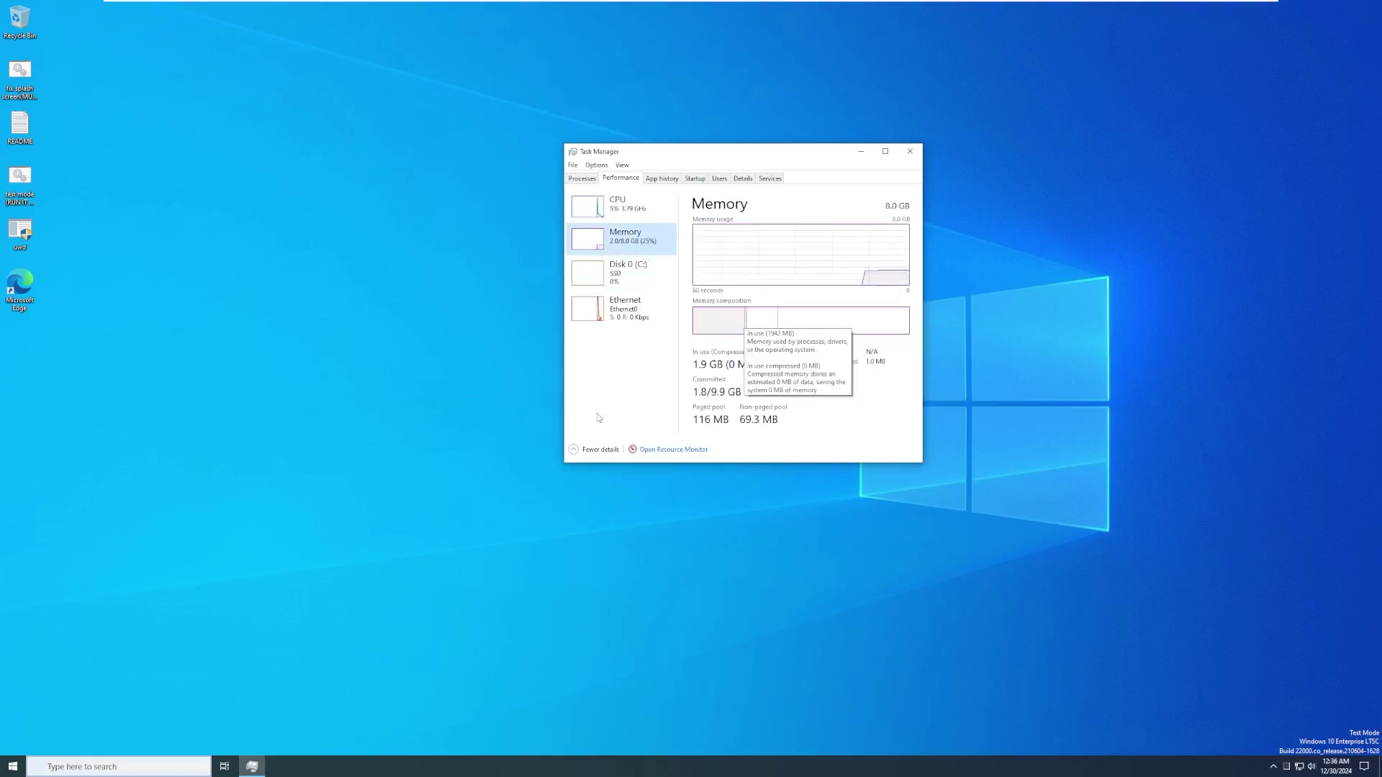
left_click(13, 767)
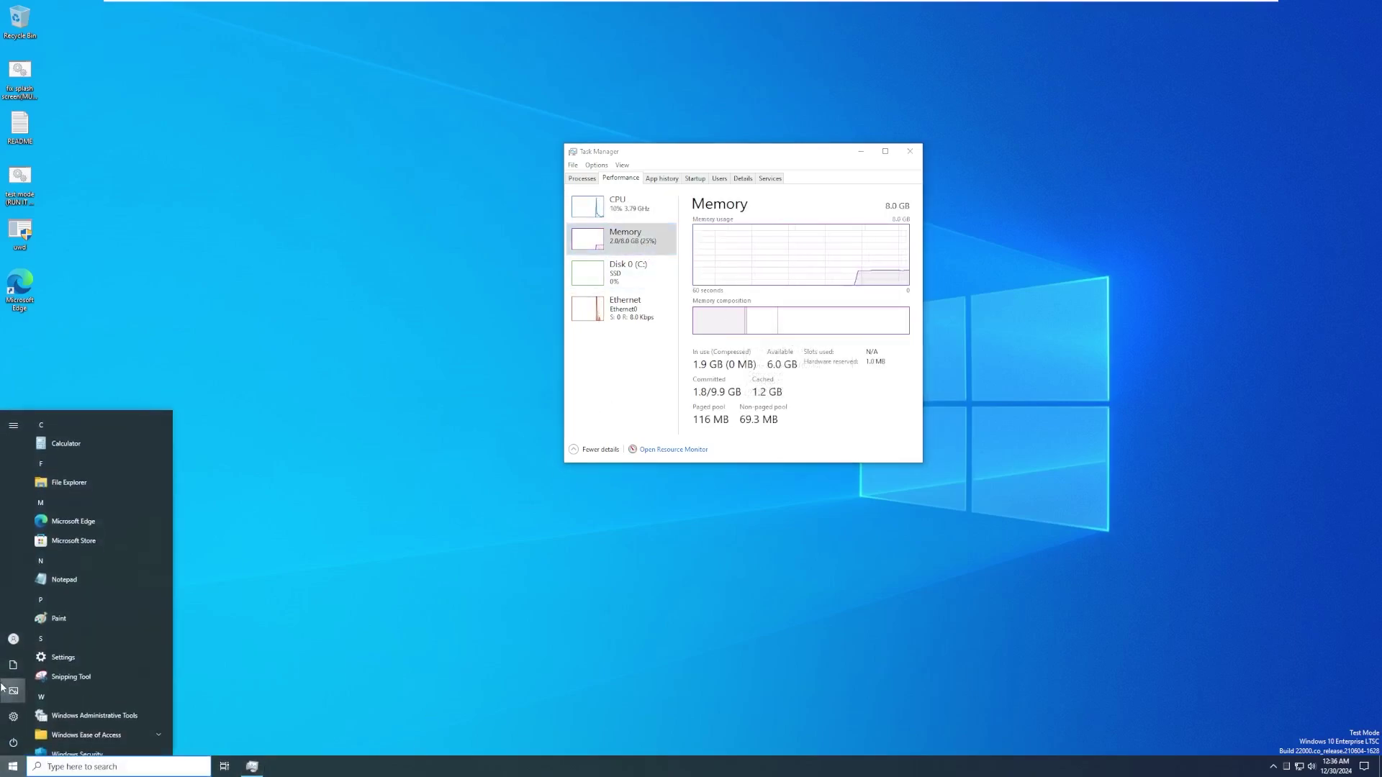
- Open Pictures, browse This PC and Local Disk (C:), then close File Explorer
left_click(3, 689)
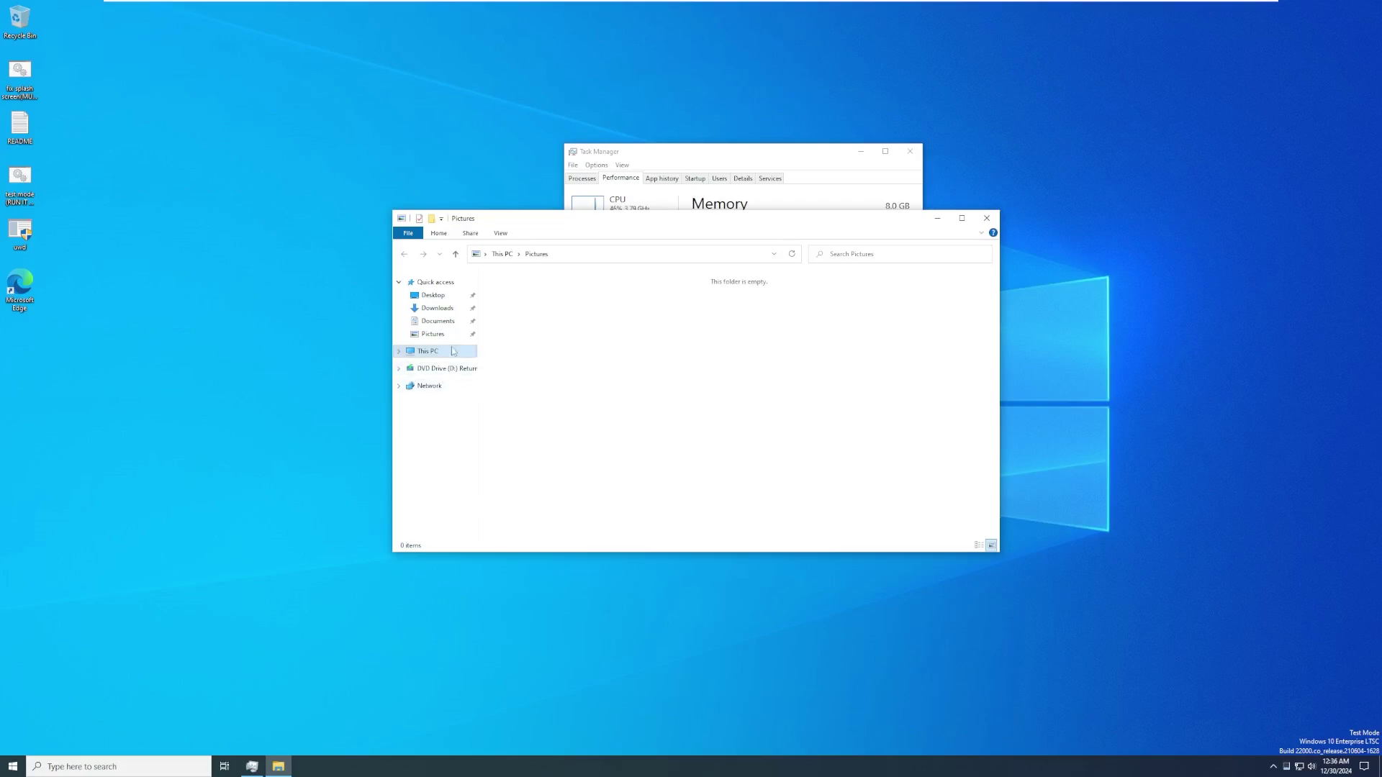
left_click(454, 349)
double_click(537, 374)
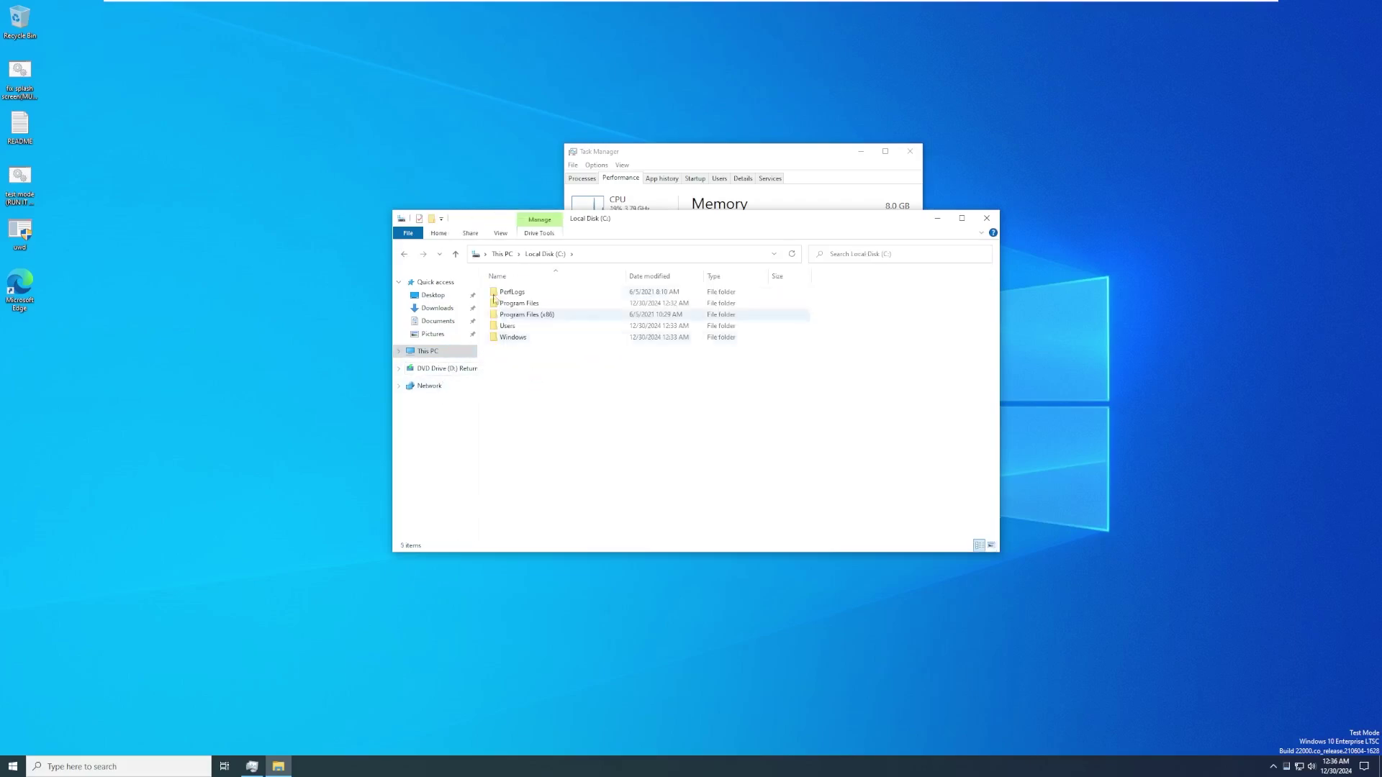
left_click(501, 254)
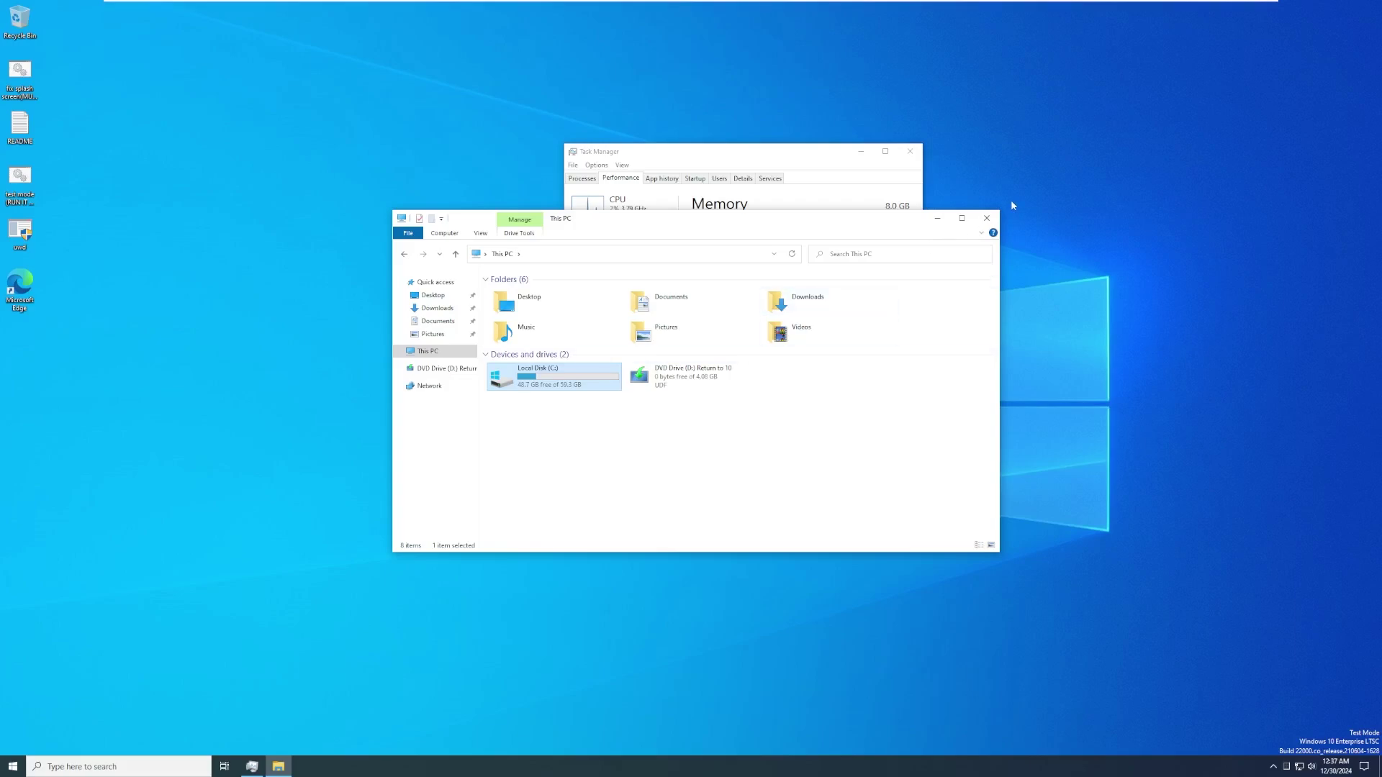
left_click(993, 219)
left_click(910, 151)
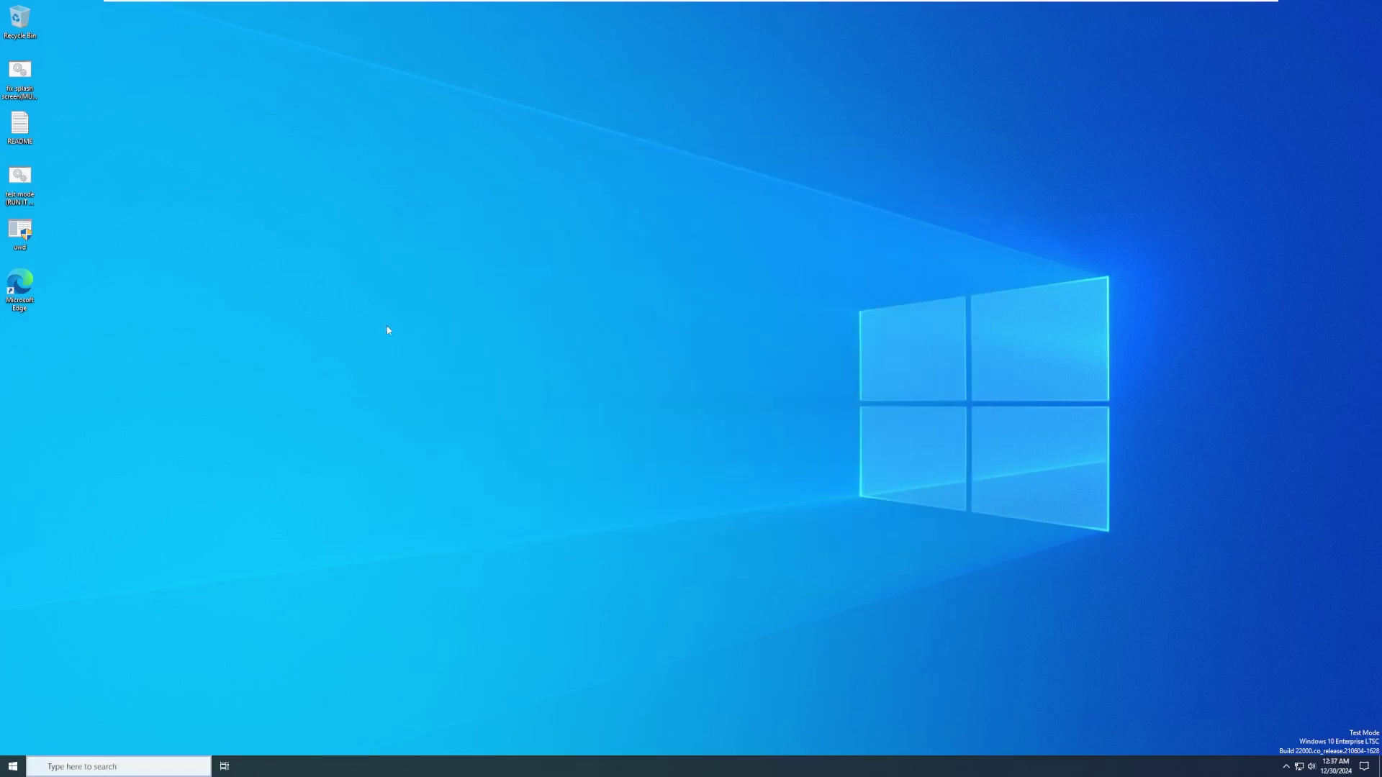
left_click_drag(608, 496, 1139, 193)
key("super")
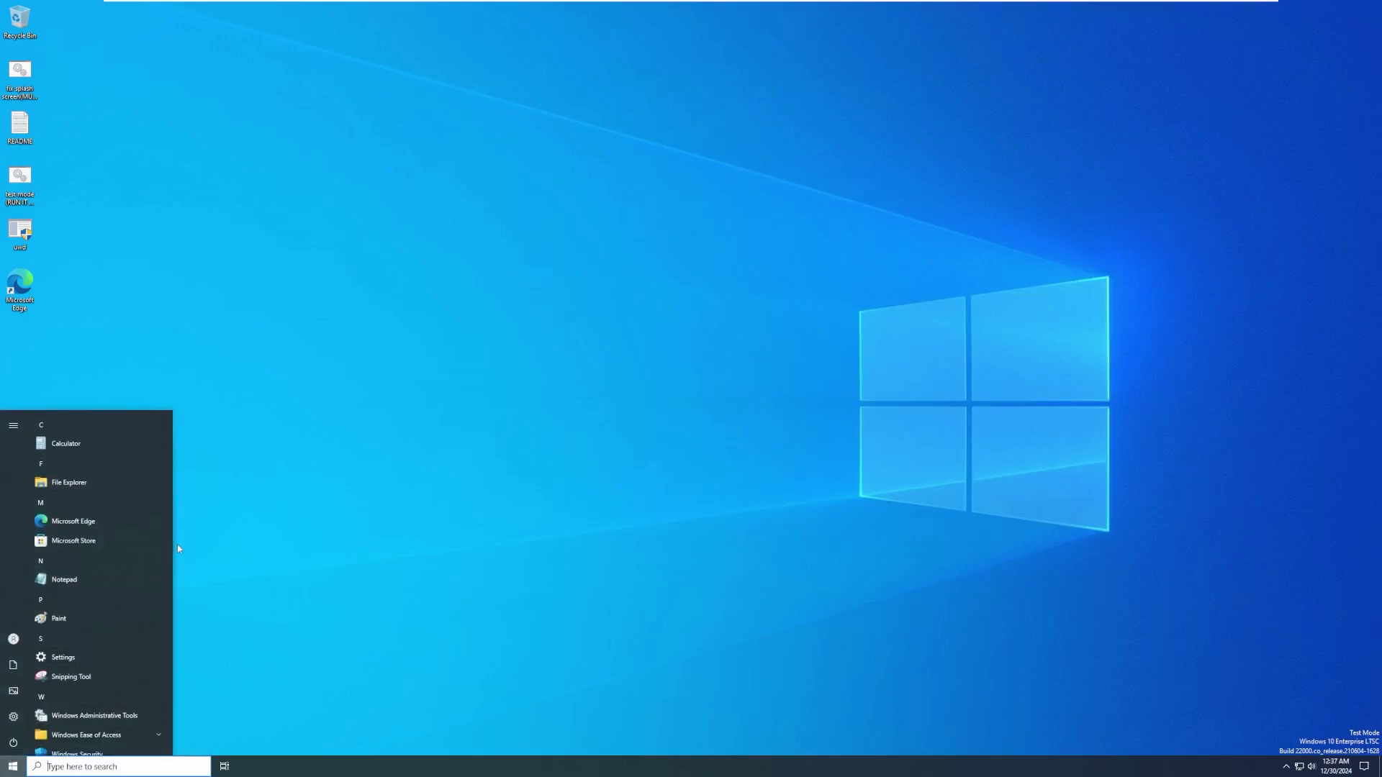
scroll(108, 475, "down", 1)
scroll(83, 432, "up", 1)
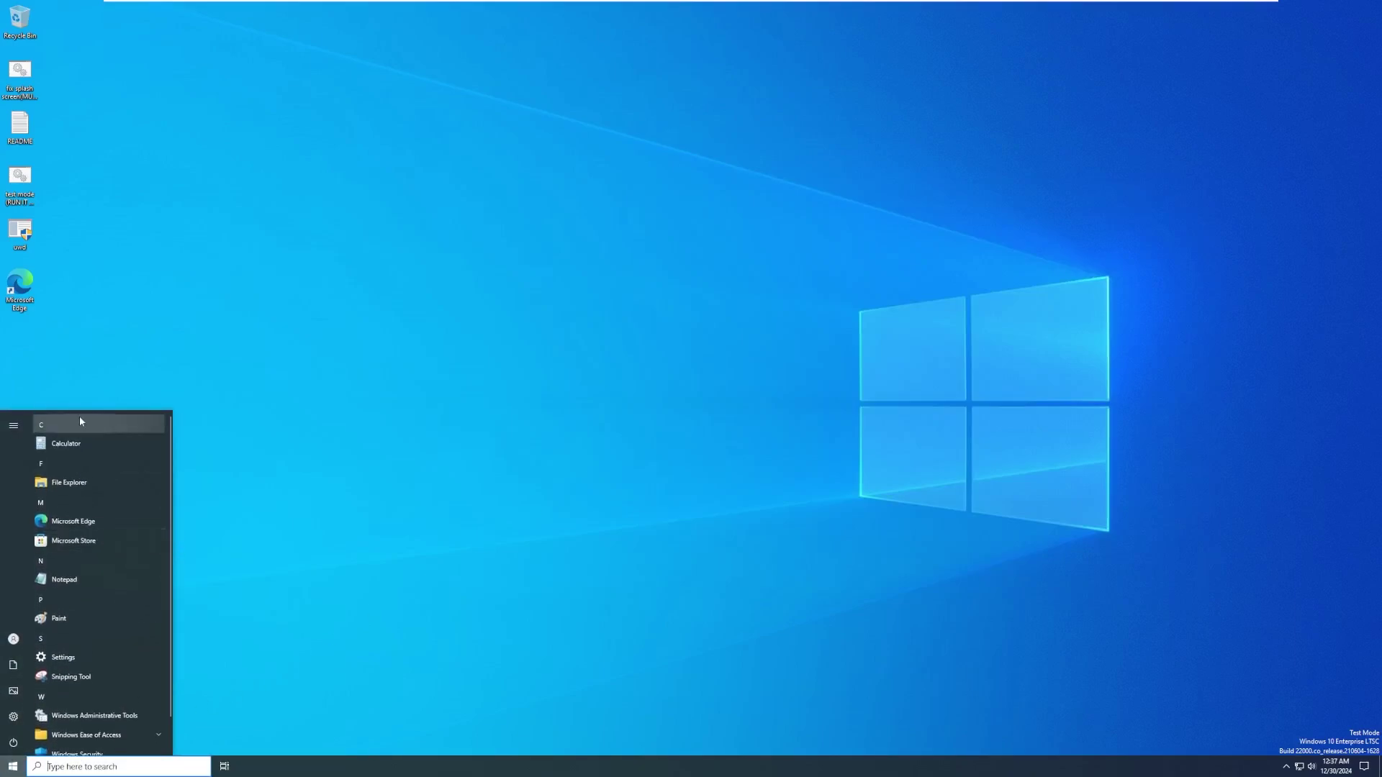
left_click(80, 423)
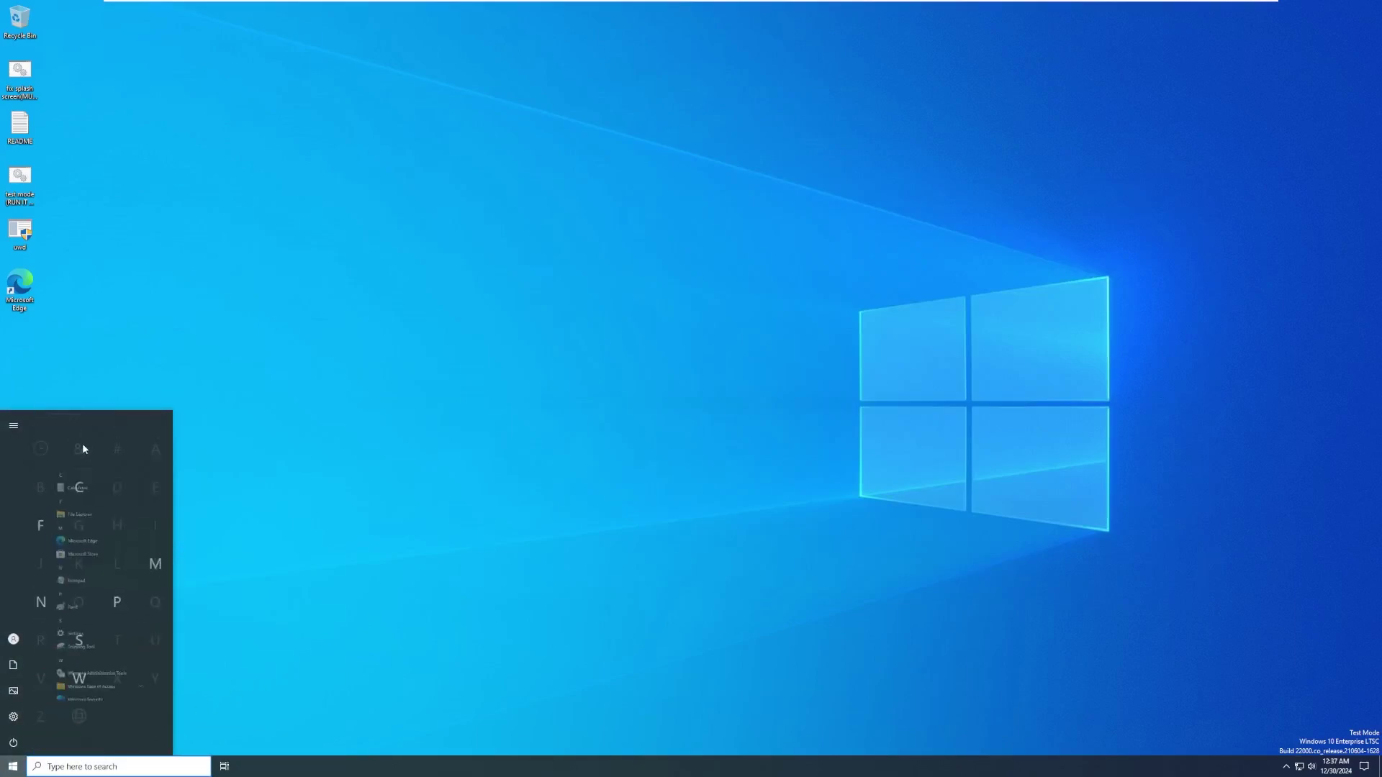
left_click(14, 426)
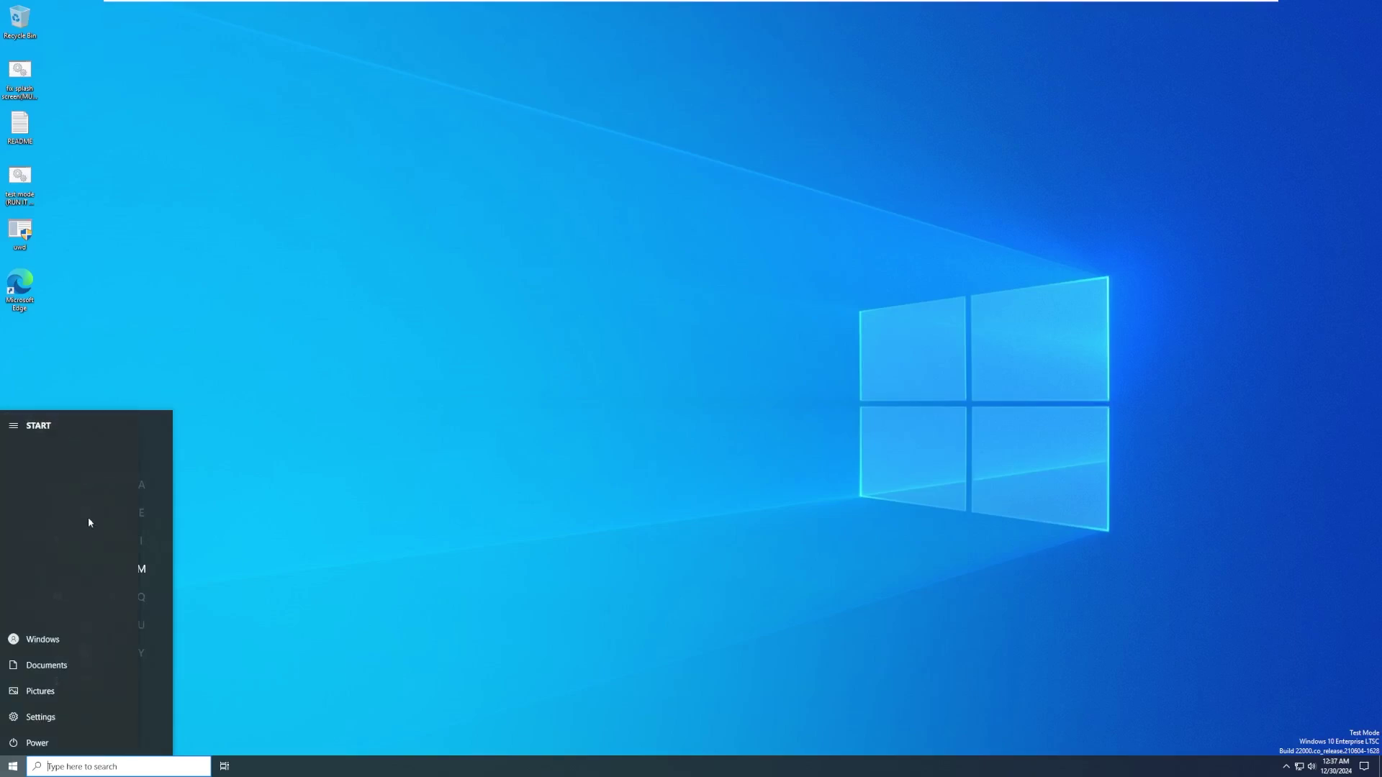
left_click(43, 663)
key("super")
left_click(94, 438)
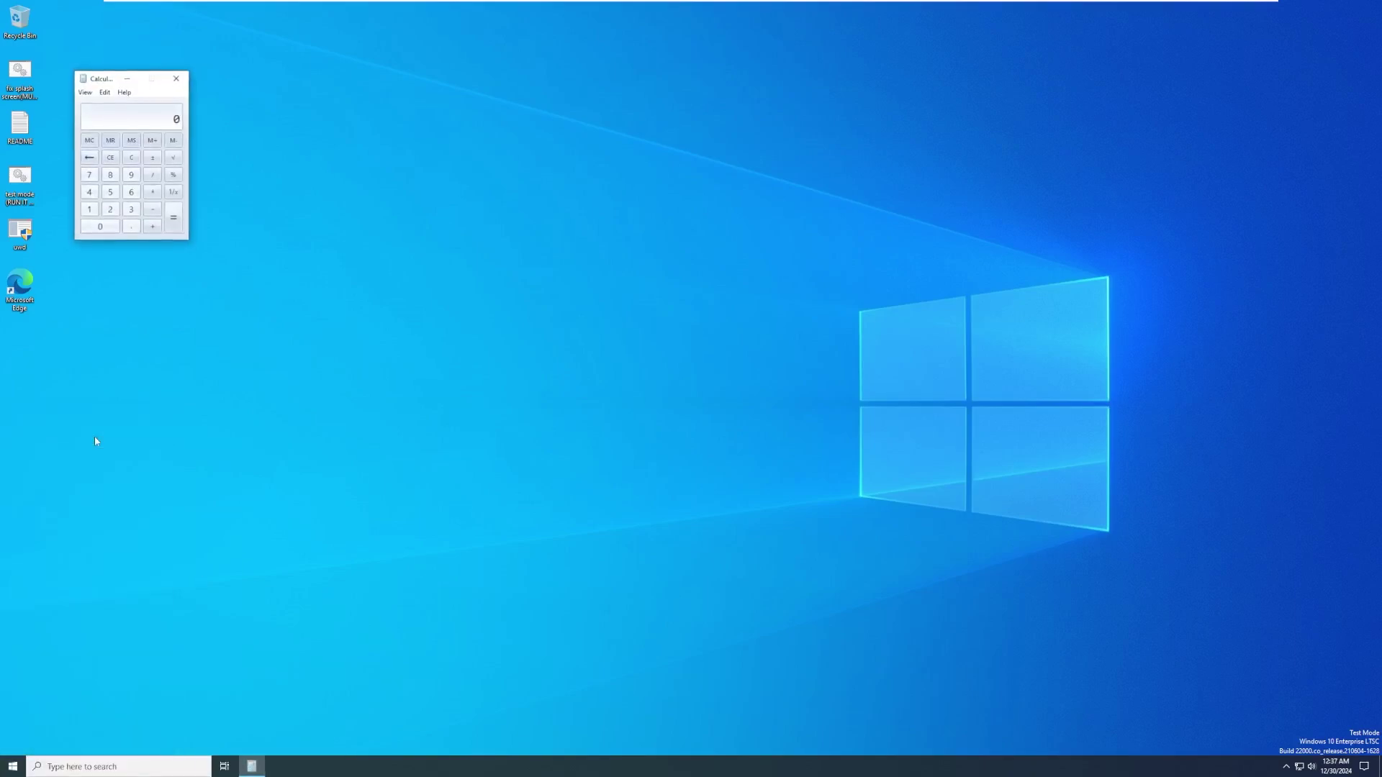
left_click_drag(169, 85, 645, 351)
key("alt+F4")
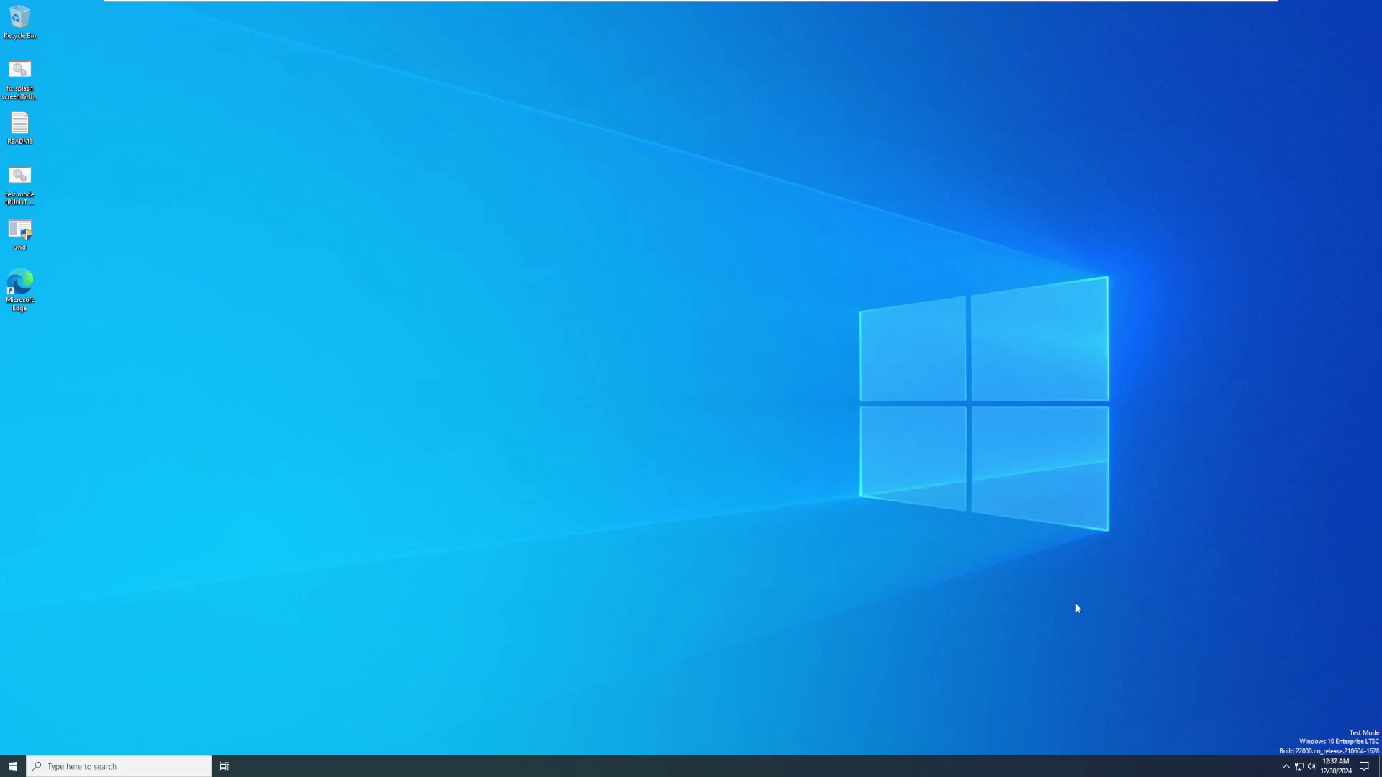
- Reopen Task Manager and step through Startup, Users and Details to the Services tab
right_click(657, 772)
left_click(670, 715)
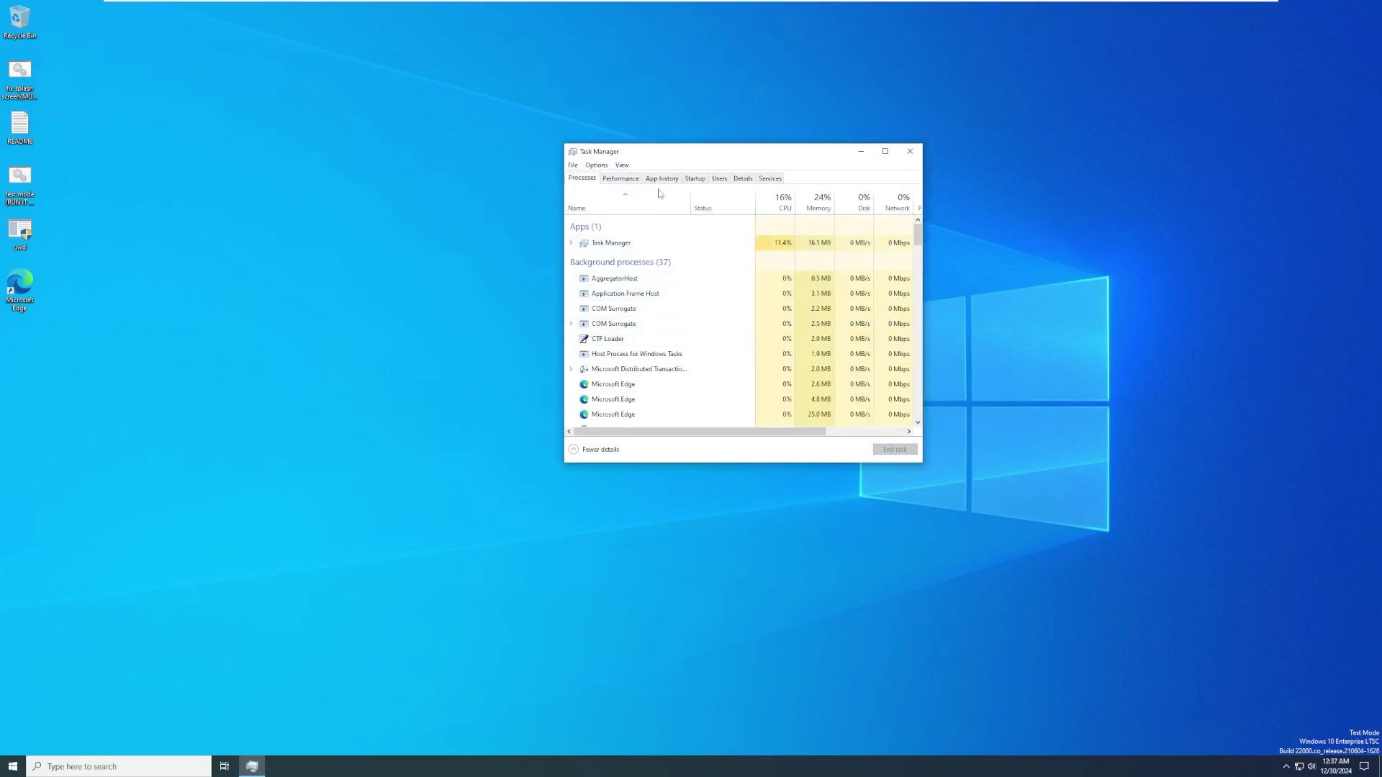
left_click(702, 179)
left_click(722, 179)
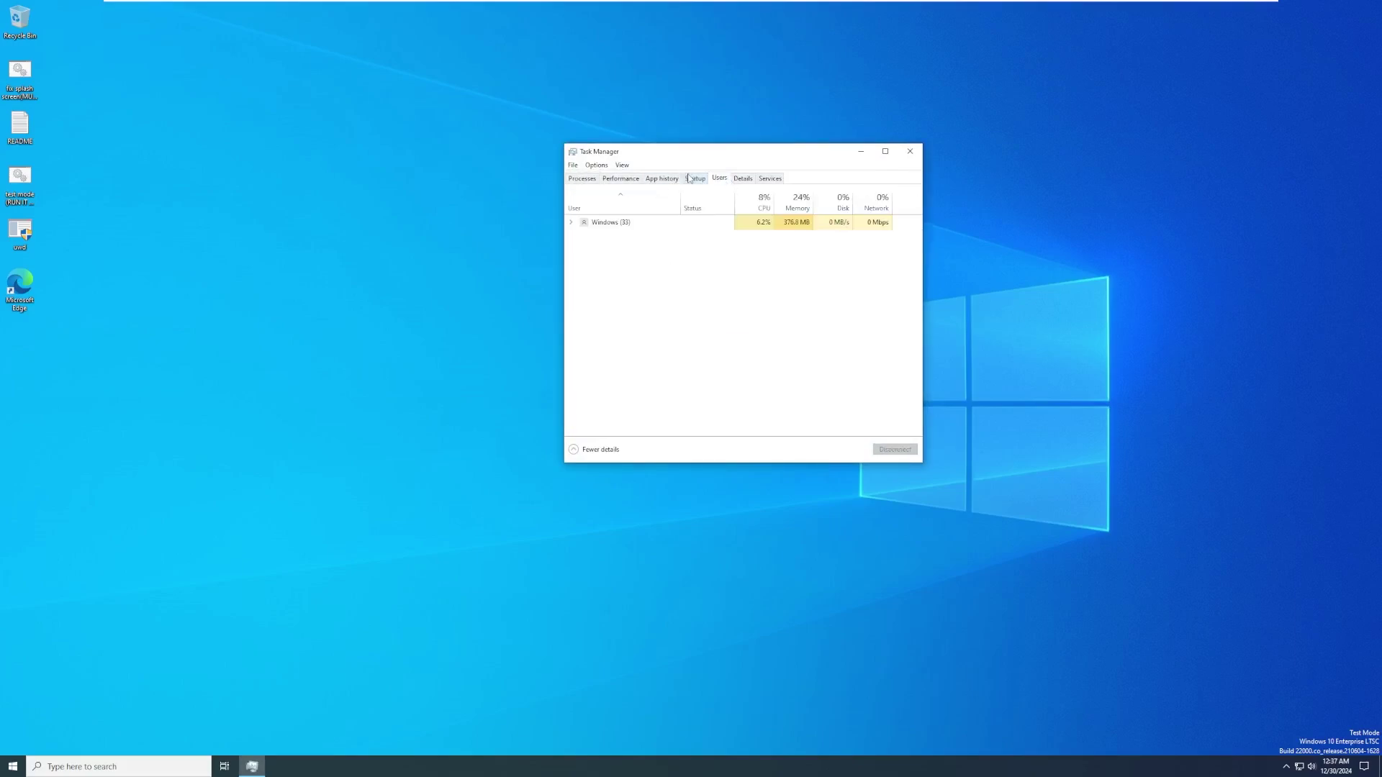
left_click(695, 179)
left_click(743, 178)
left_click(769, 178)
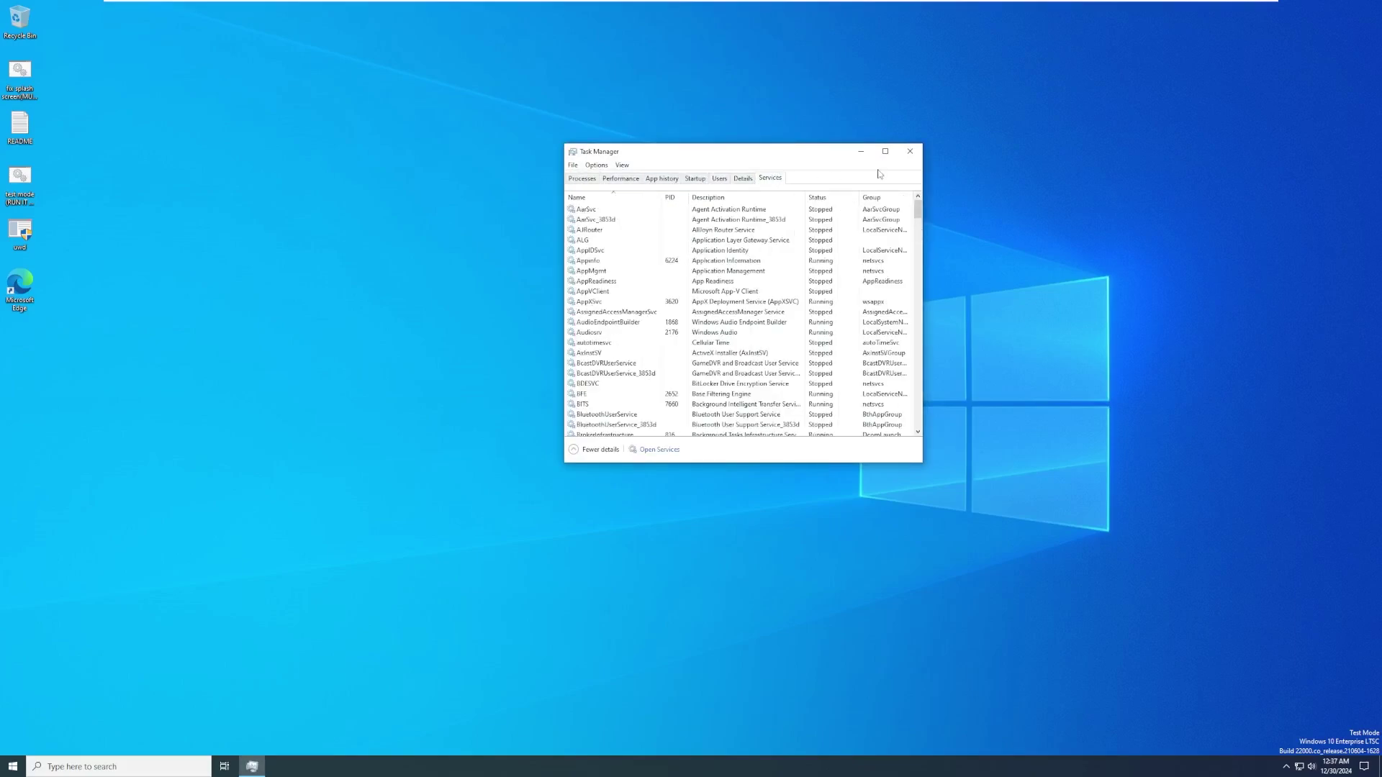